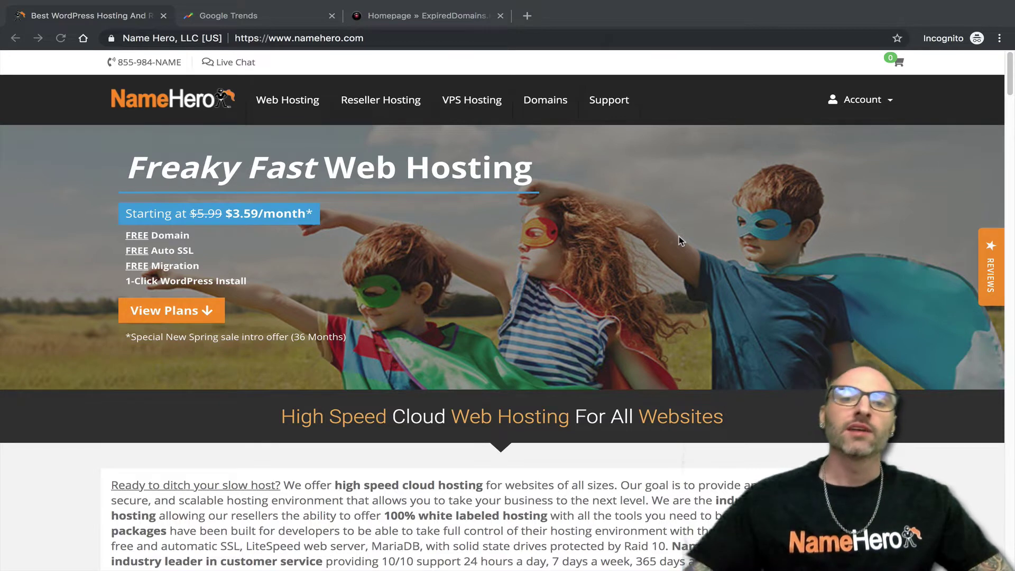
Search for 'webhost' in NameHero's Instant Domain Search.
click(525, 105)
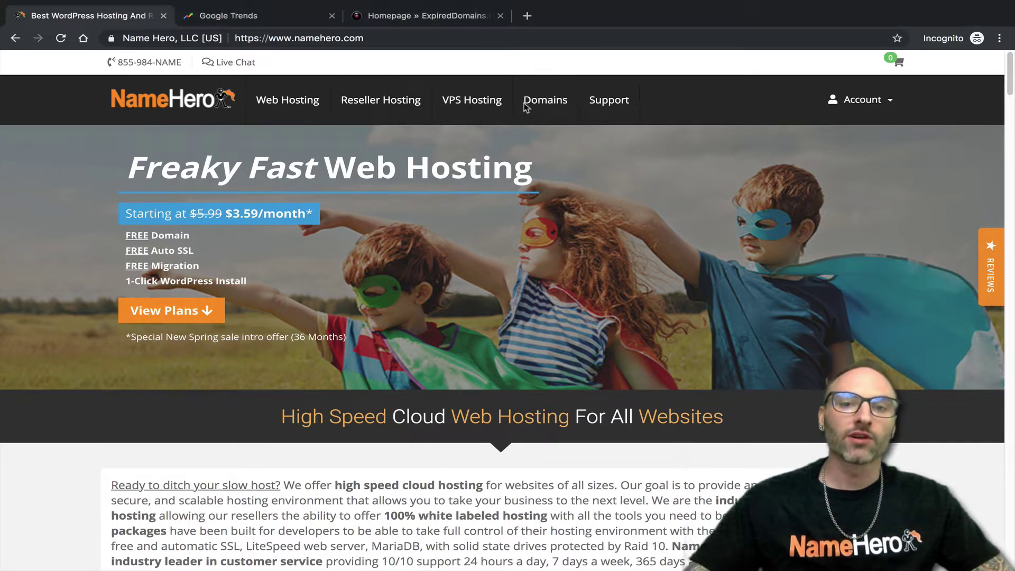
click(526, 106)
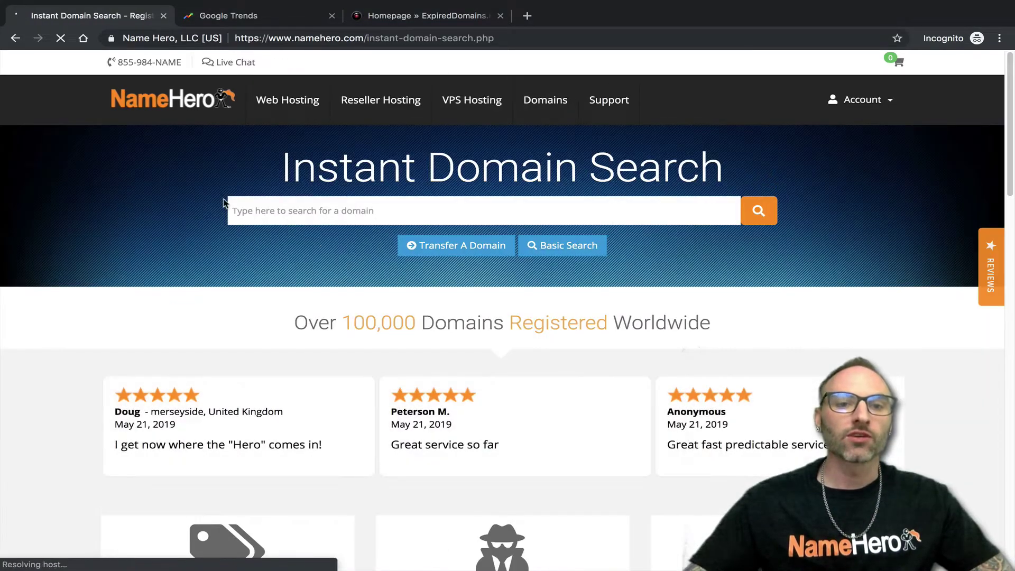
click(291, 215)
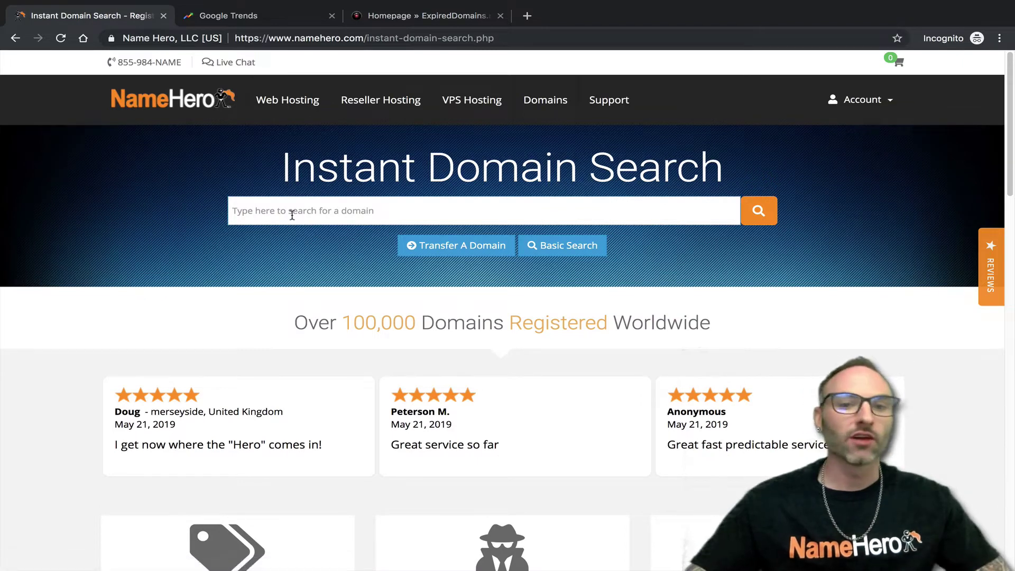
text(web)
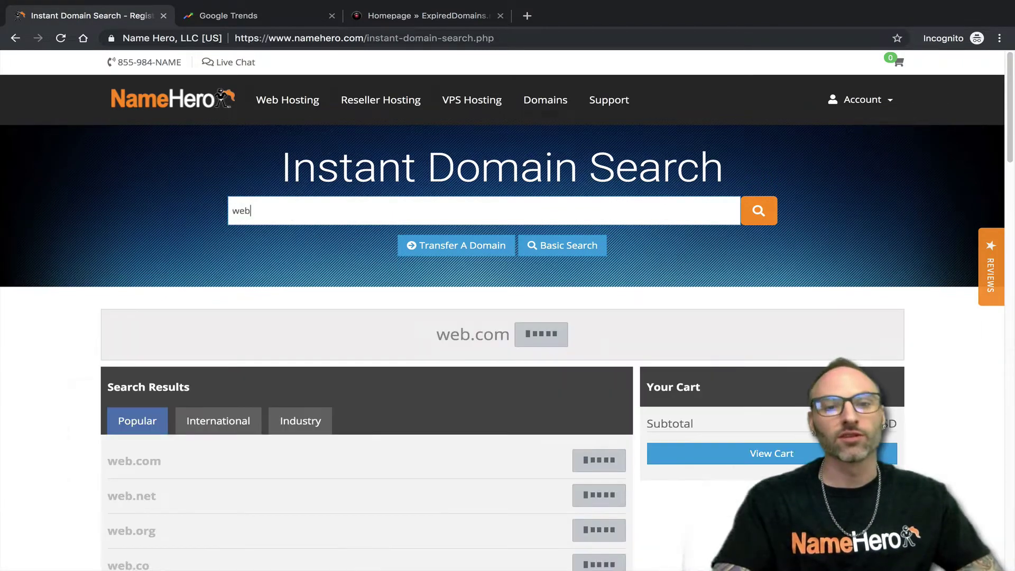
text(host)
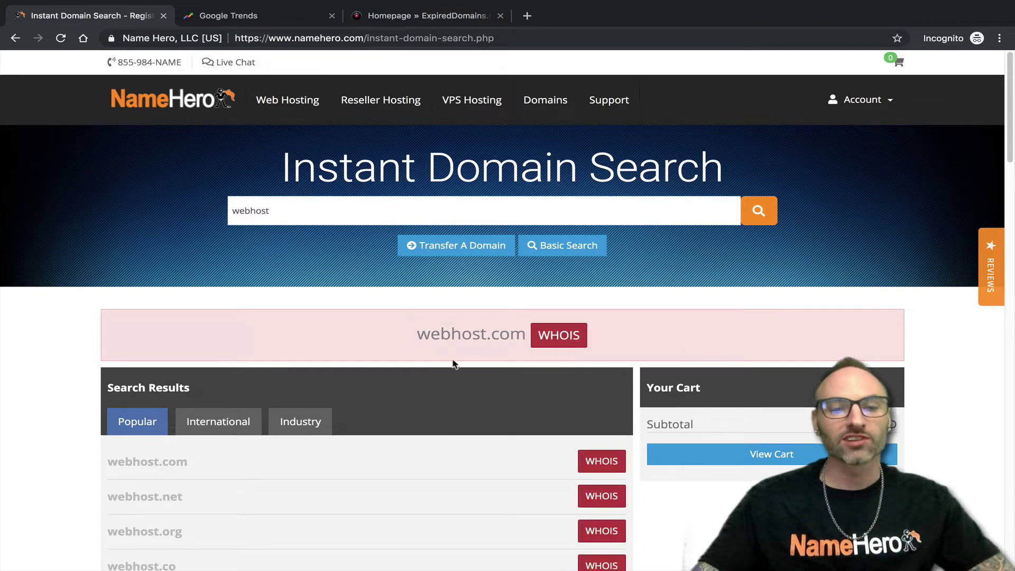
Review webhost.com as already registered and move the ExpiredDomains.net tab before Google Trends.
scroll(450, 364, down, 1)
scroll(449, 358, down, 6)
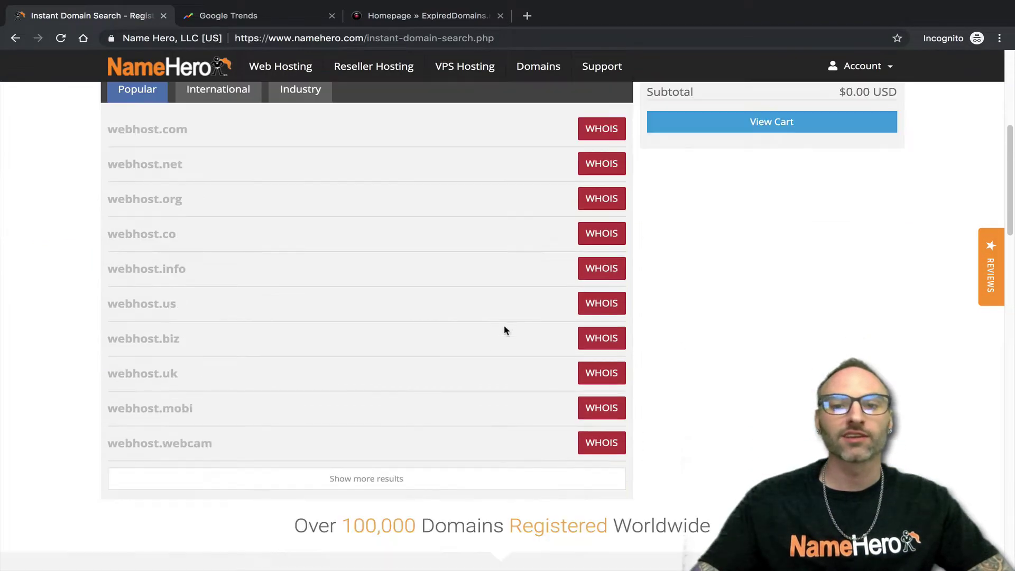
scroll(399, 321, up, 6)
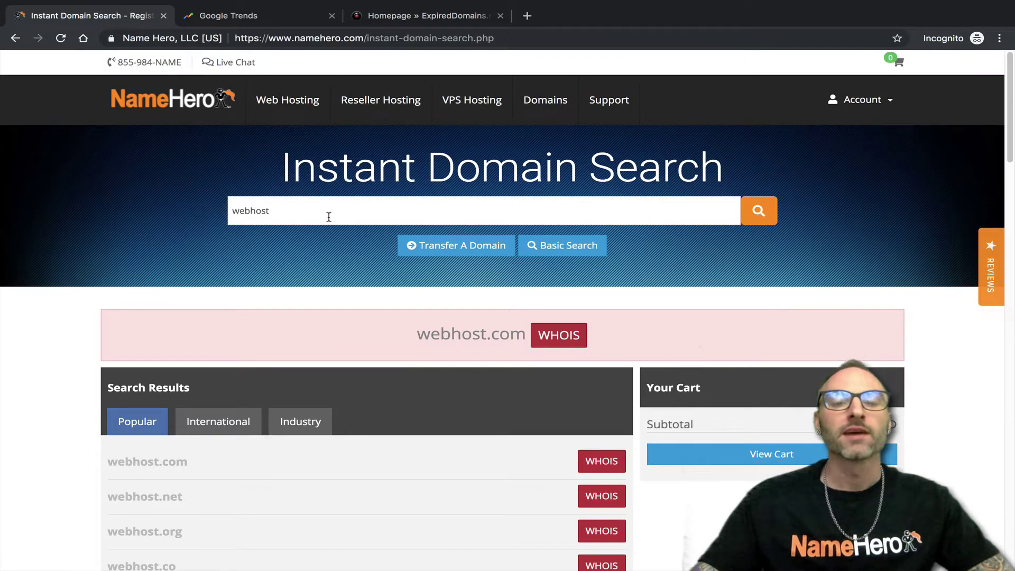
drag(380, 21, 247, 24)
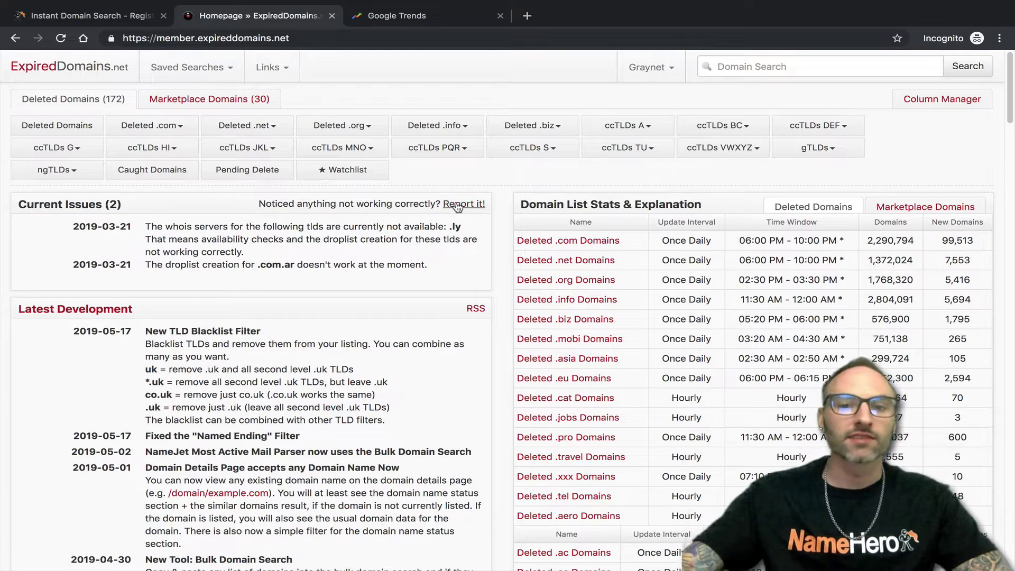
Open the Deleted .com dropdown and browse its yearly archives from 2019 back to 2006.
click(174, 128)
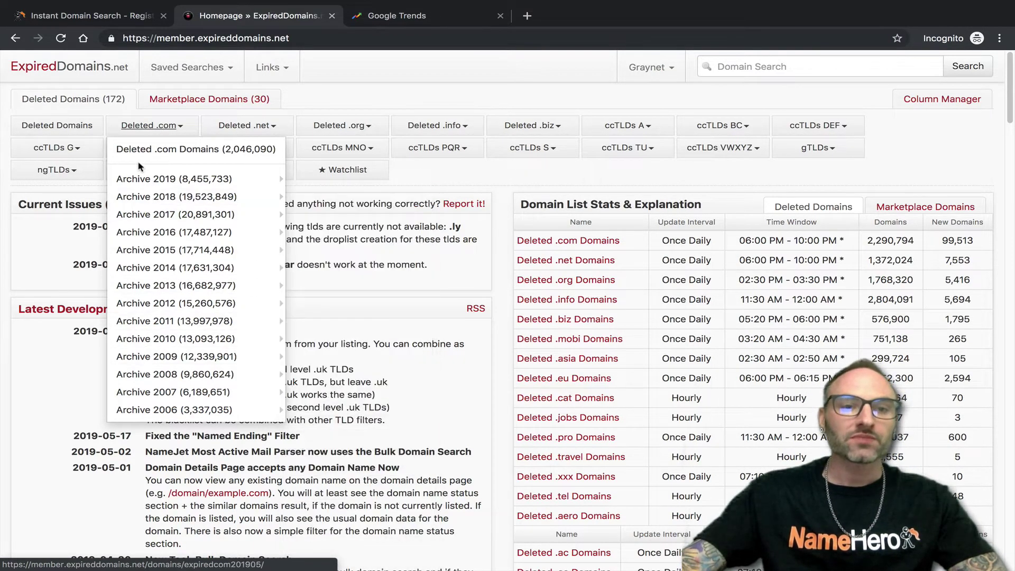
click(168, 130)
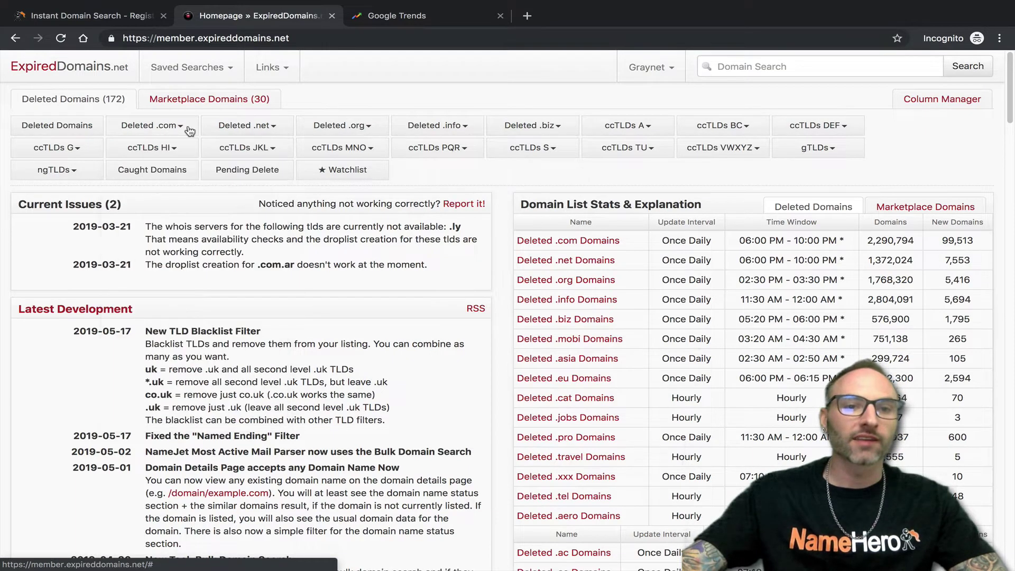
click(168, 130)
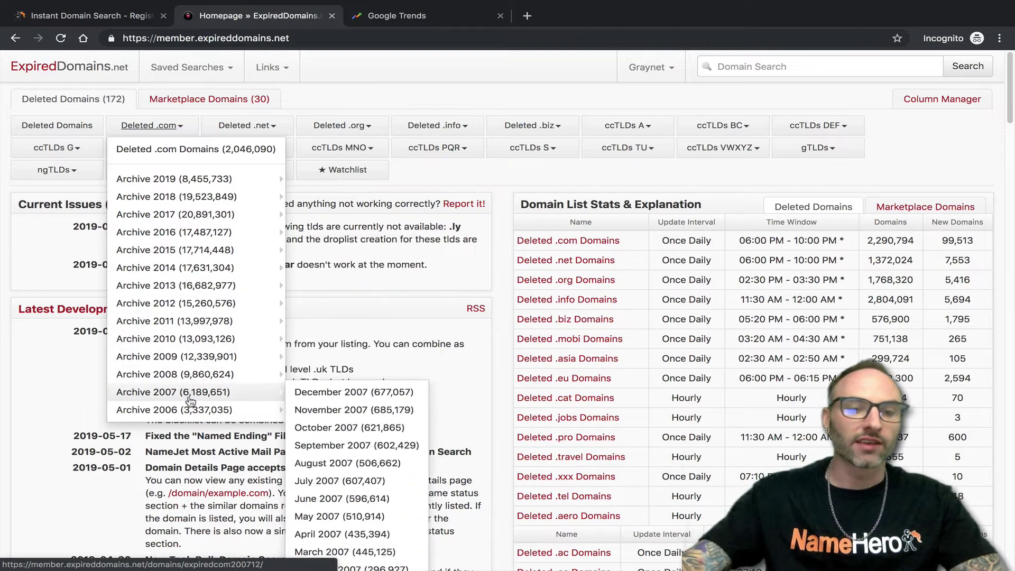
mouse_move(185, 300)
mouse_move(180, 411)
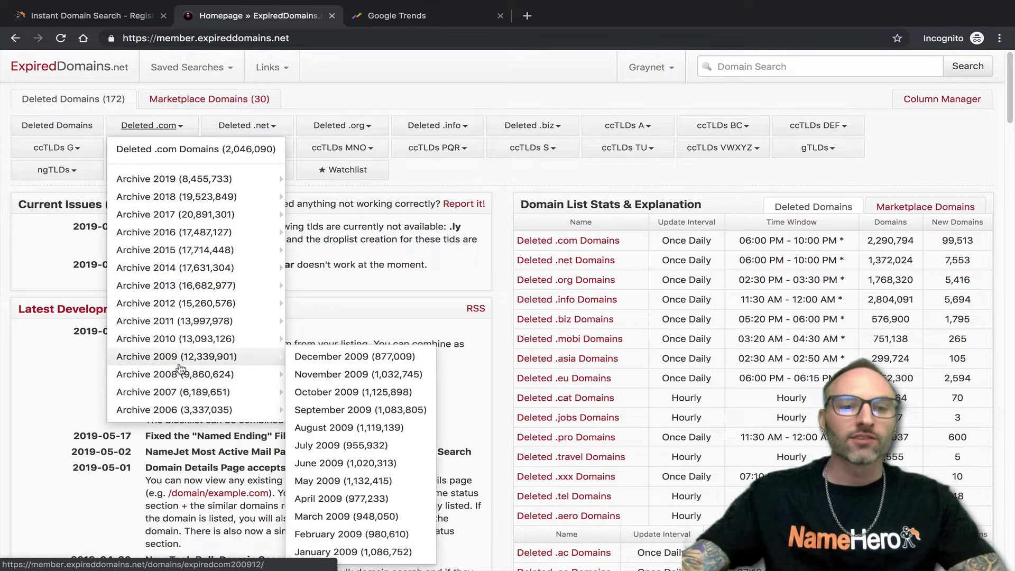
mouse_move(188, 342)
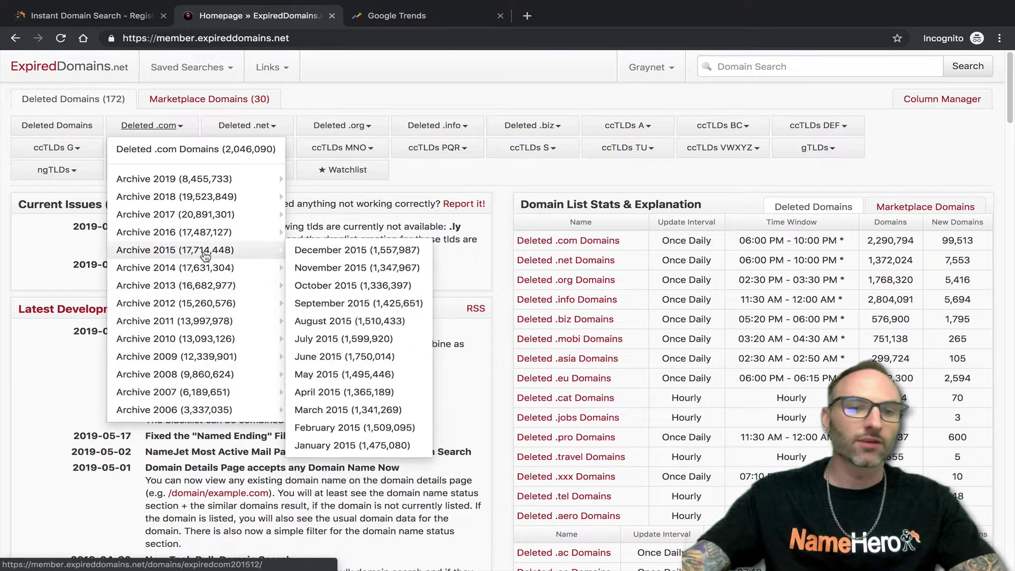
mouse_move(206, 221)
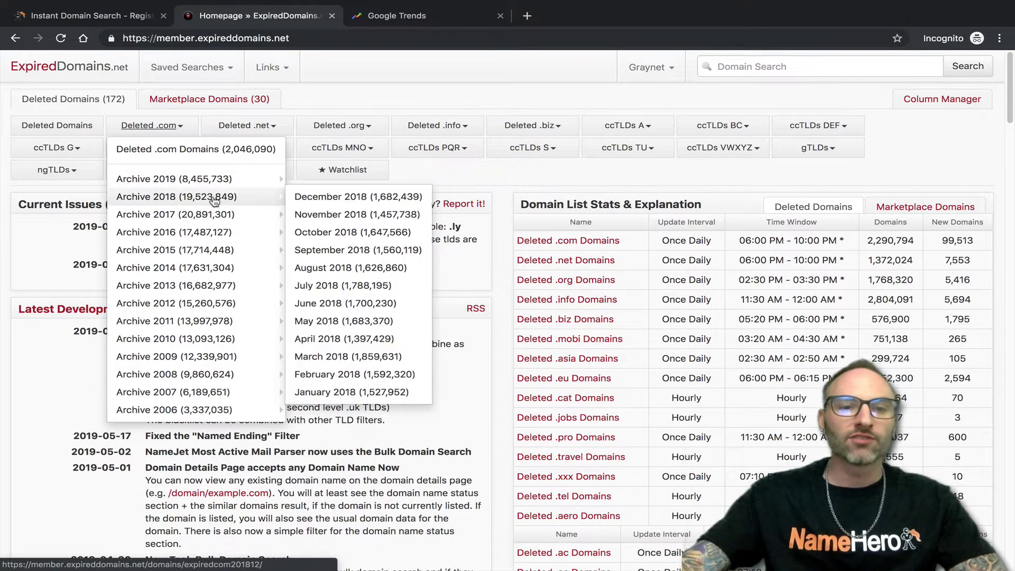
mouse_move(227, 274)
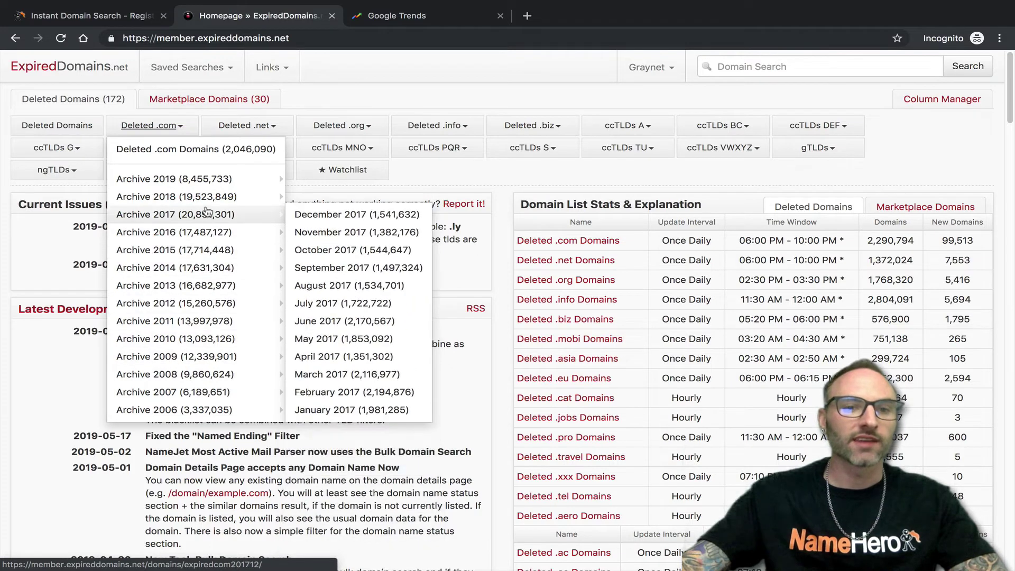
mouse_move(209, 181)
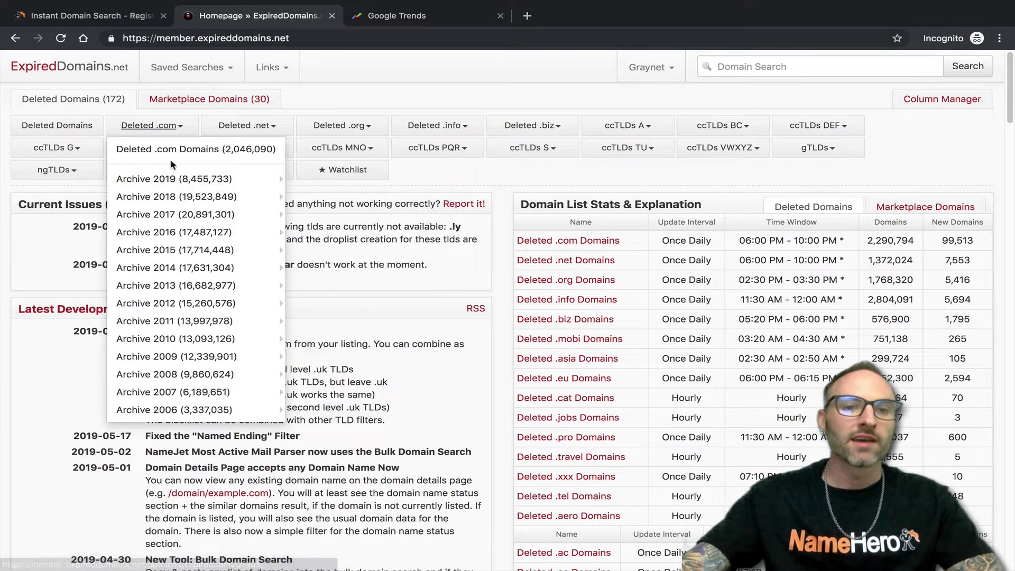
Open the Deleted .com Domains list of about 2,290,006 domains and show its filter panel.
click(172, 152)
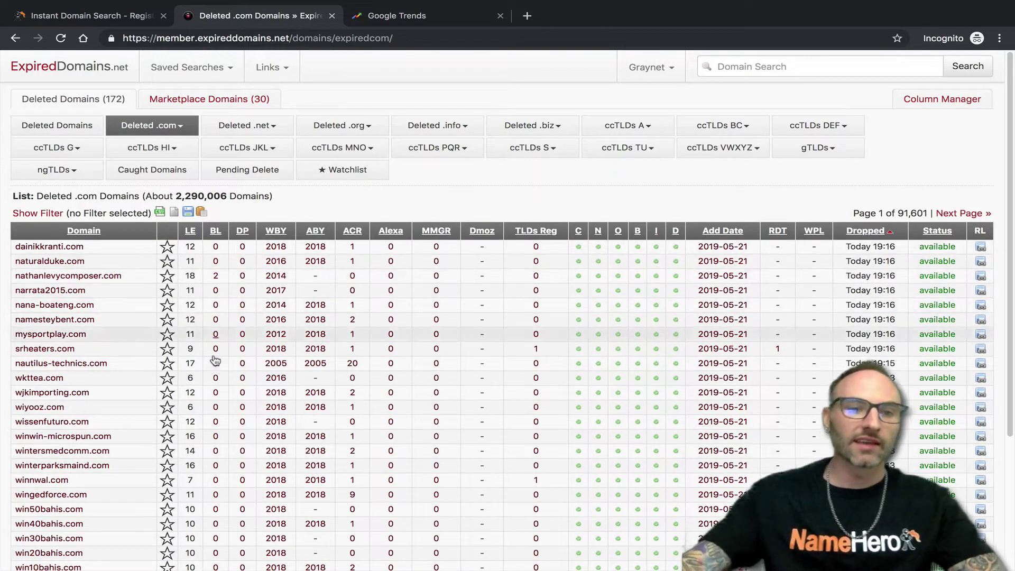
click(167, 290)
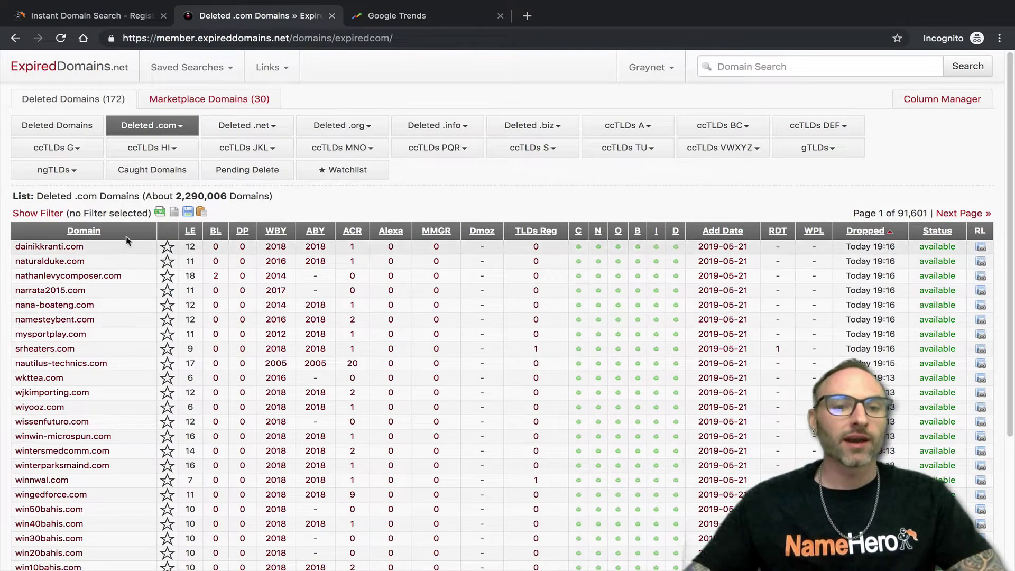
click(53, 213)
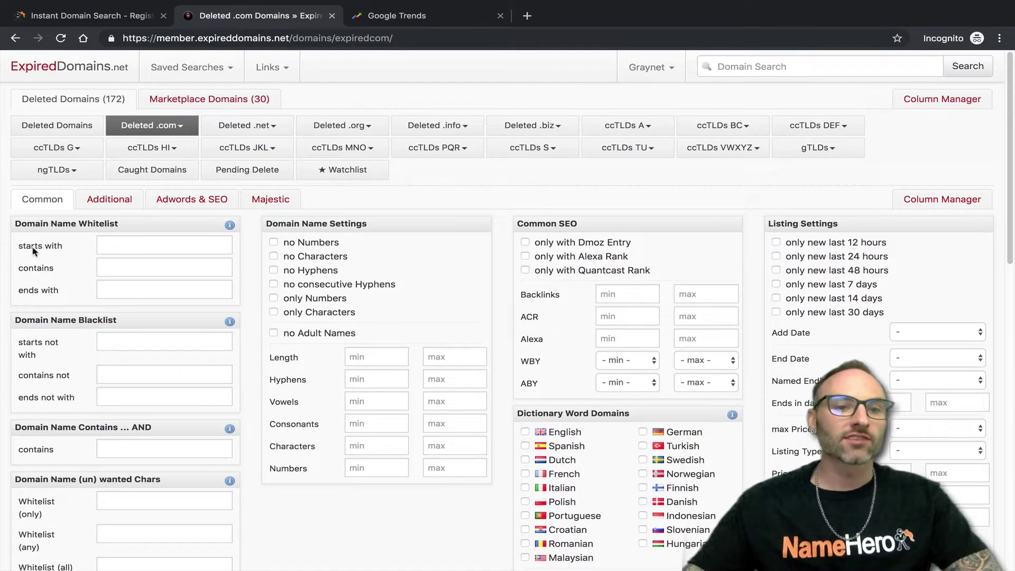
Filter the deleted .com list to names containing 'hosting' with no numbers.
click(122, 267)
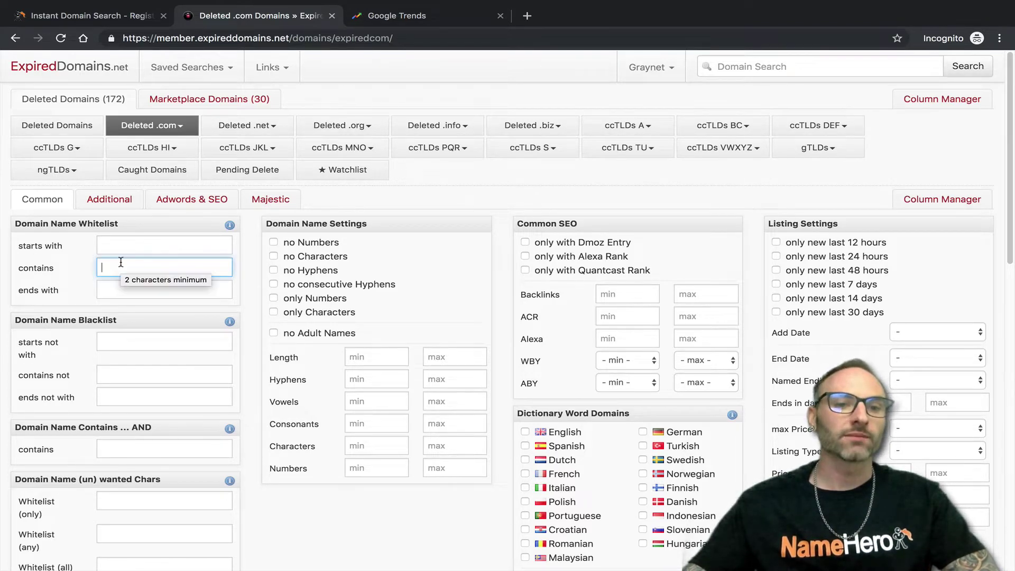
text(hosting)
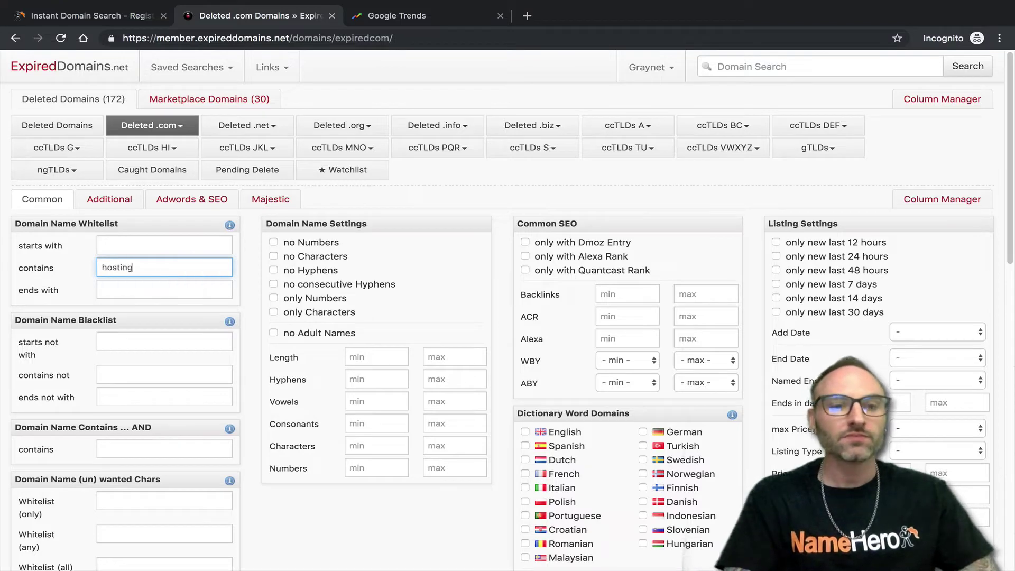
drag(139, 265, 97, 267)
click(311, 243)
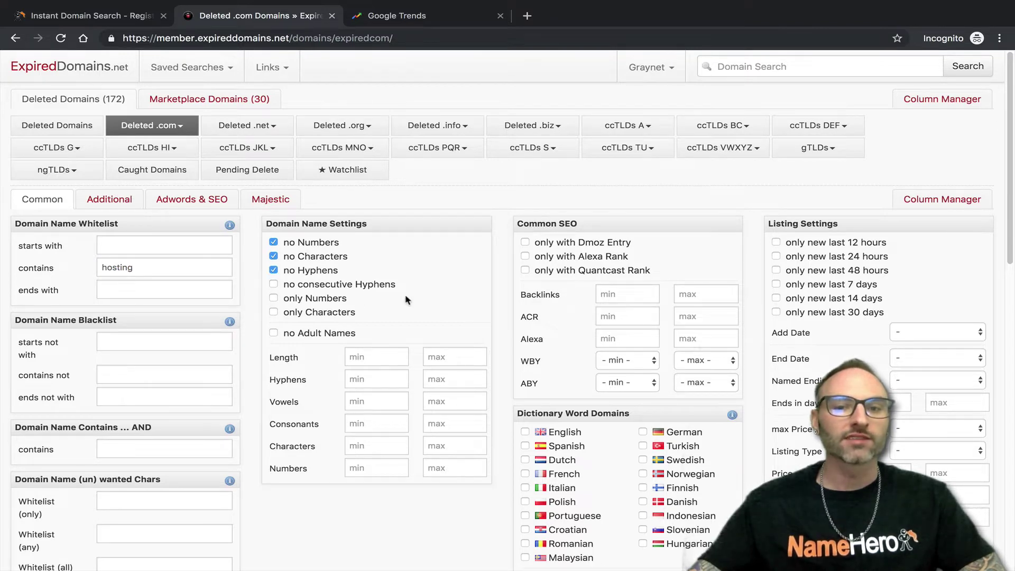
scroll(308, 308, down, 5)
click(24, 505)
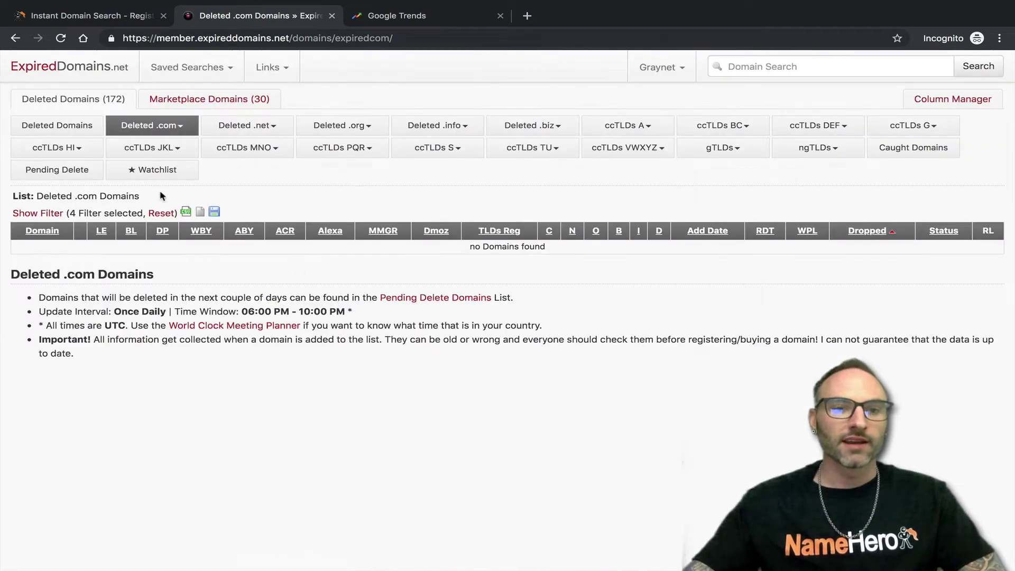
Revise and reapply the filters, narrowing the list to about 1,255 'hosting' domains.
click(51, 213)
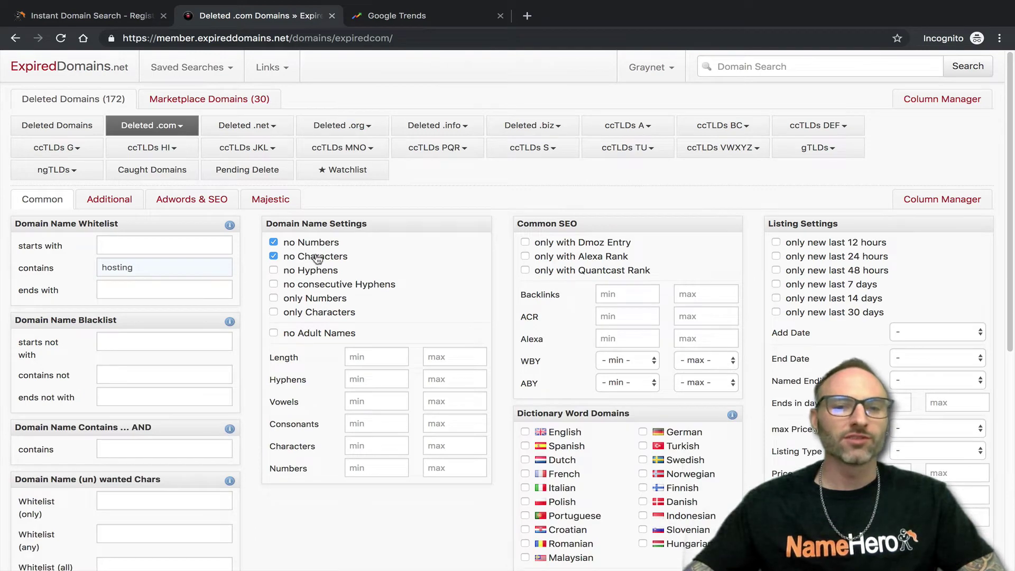
scroll(325, 272, down, 4)
click(47, 518)
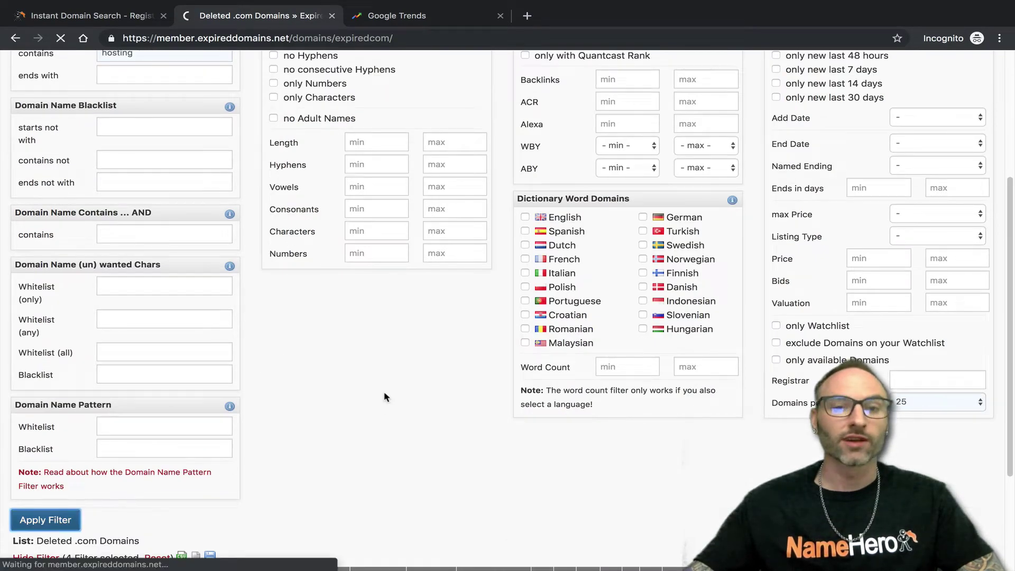
click(58, 212)
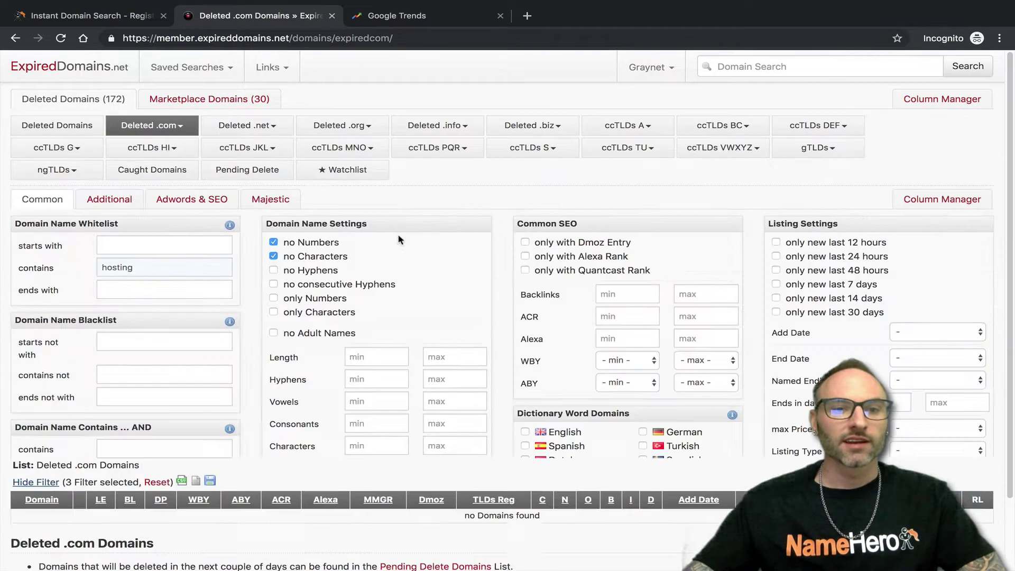
scroll(296, 248, down, 5)
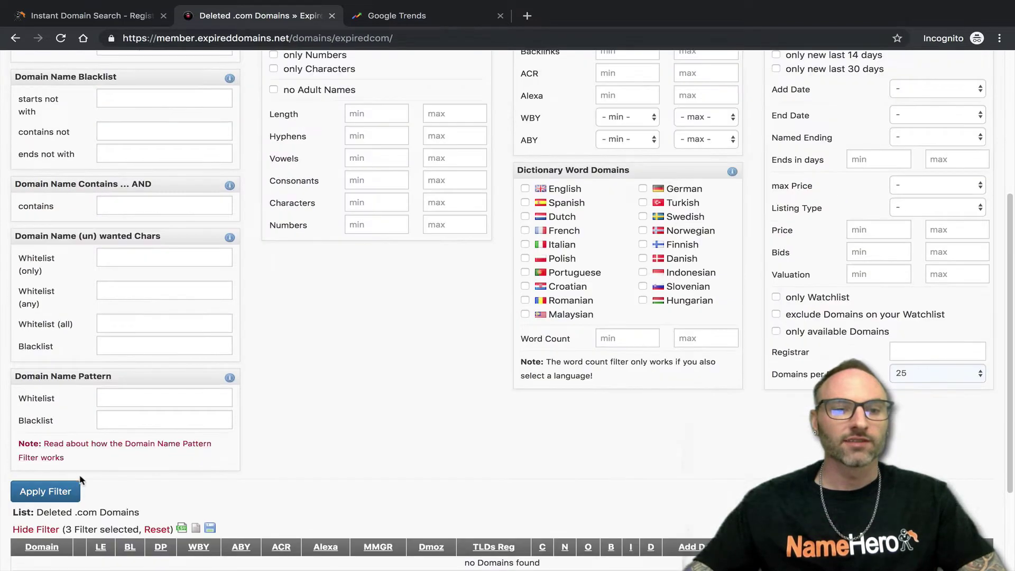
click(45, 491)
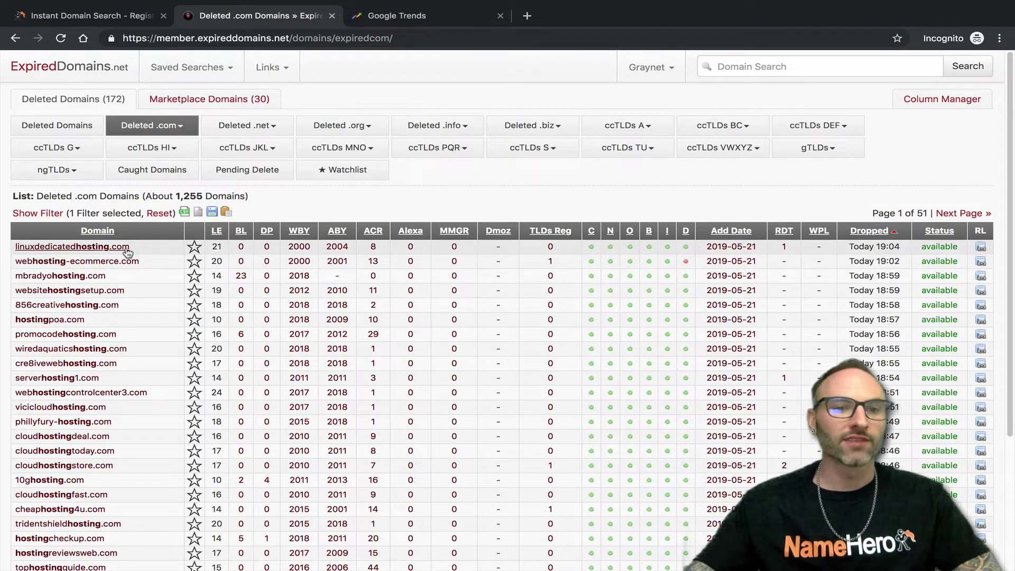
Copy linuxdedicatedhosting.com and paste it over 'webhost' in NameHero's domain search box.
drag(132, 247, 19, 251)
key(ctrl+c)
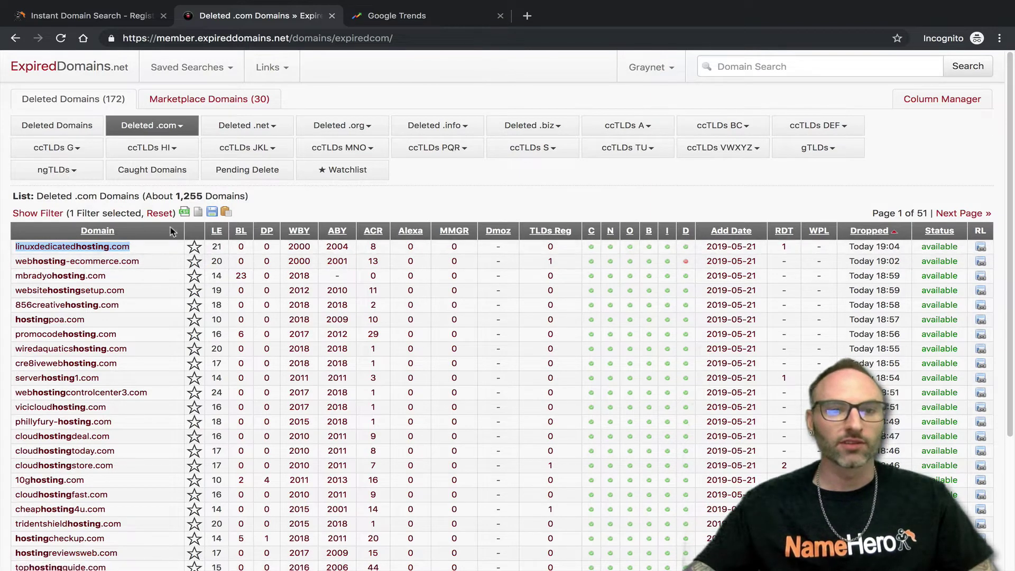
click(89, 15)
click(278, 211)
key(ctrl+a)
key(ctrl+v)
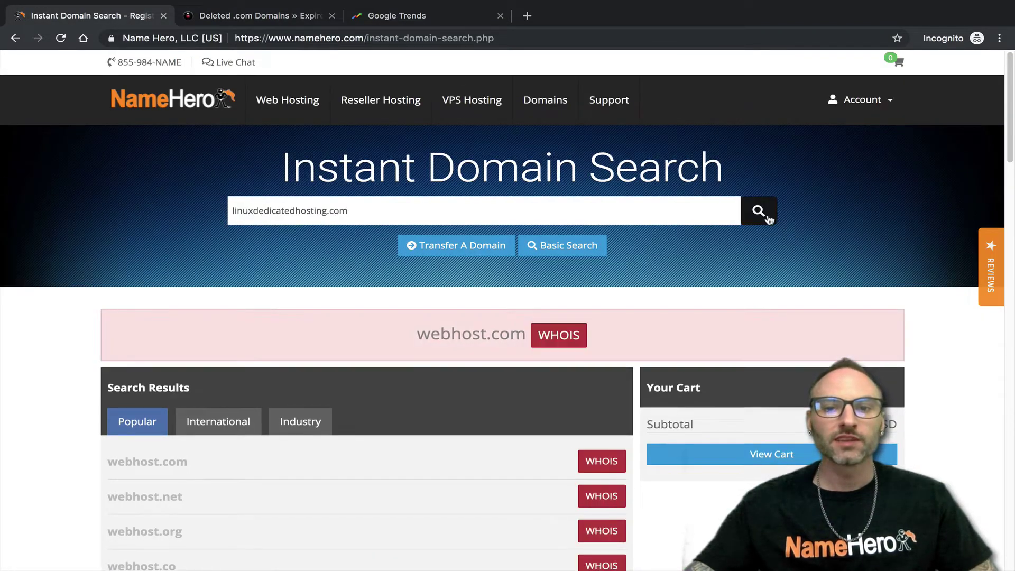
Search linuxdedicatedhosting.com, find it available at $12.98, and highlight parts of the name.
click(768, 218)
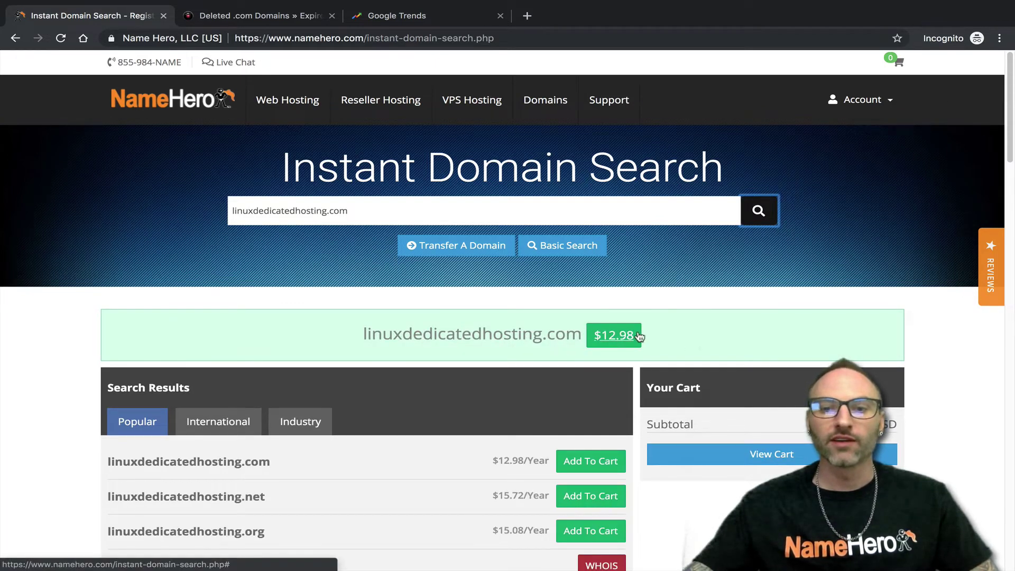
drag(364, 324, 492, 336)
drag(492, 336, 391, 339)
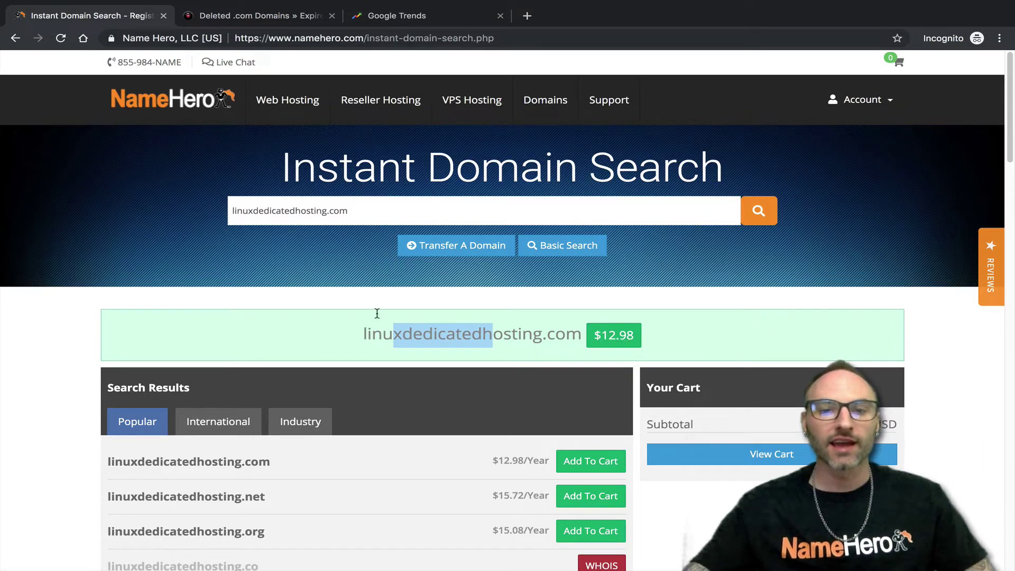
click(377, 330)
drag(363, 332, 471, 333)
click(407, 331)
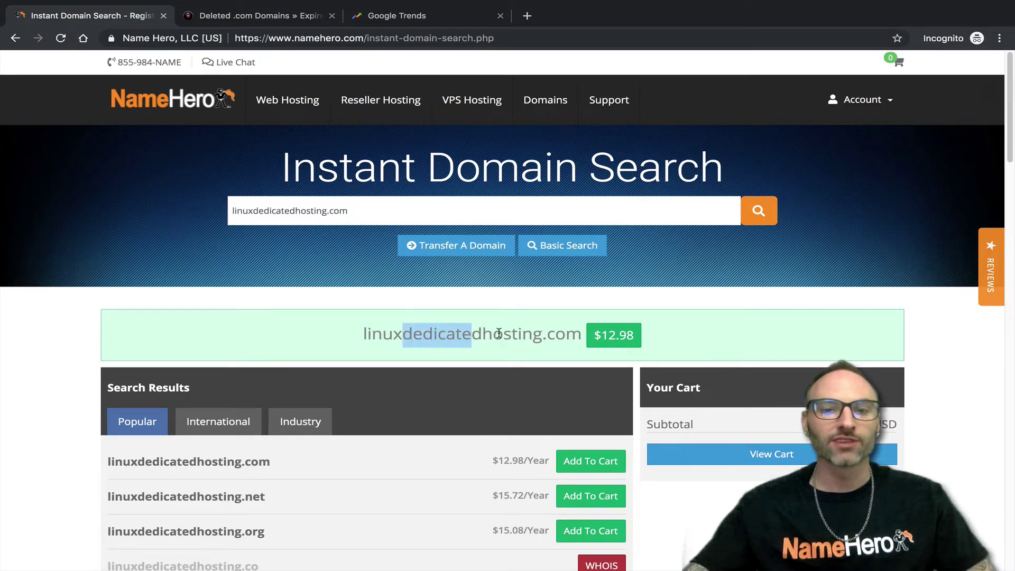
Return to the 'hosting' deleted .com list and sort it by ABY, oldest first.
click(268, 18)
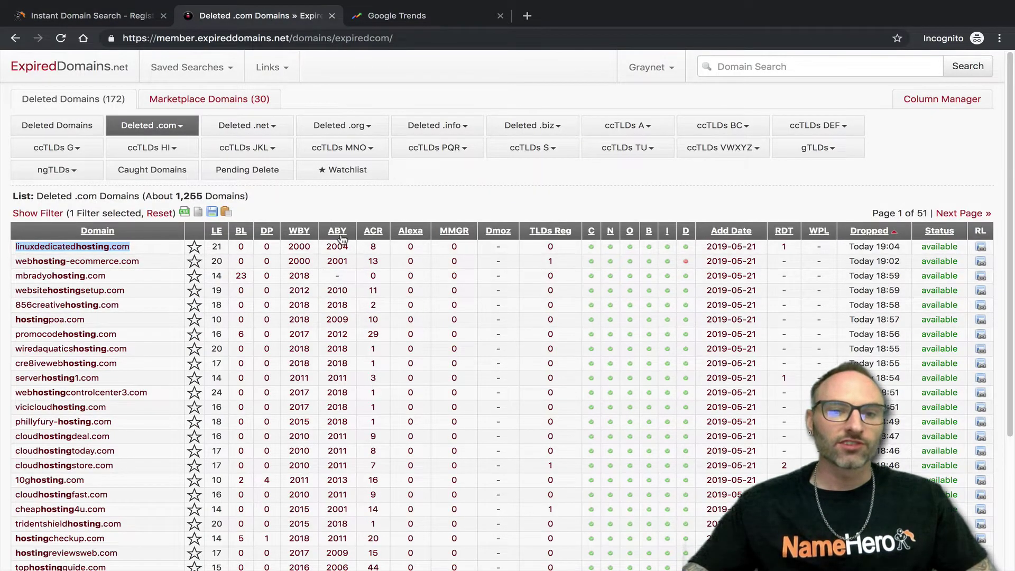
mouse_move(337, 239)
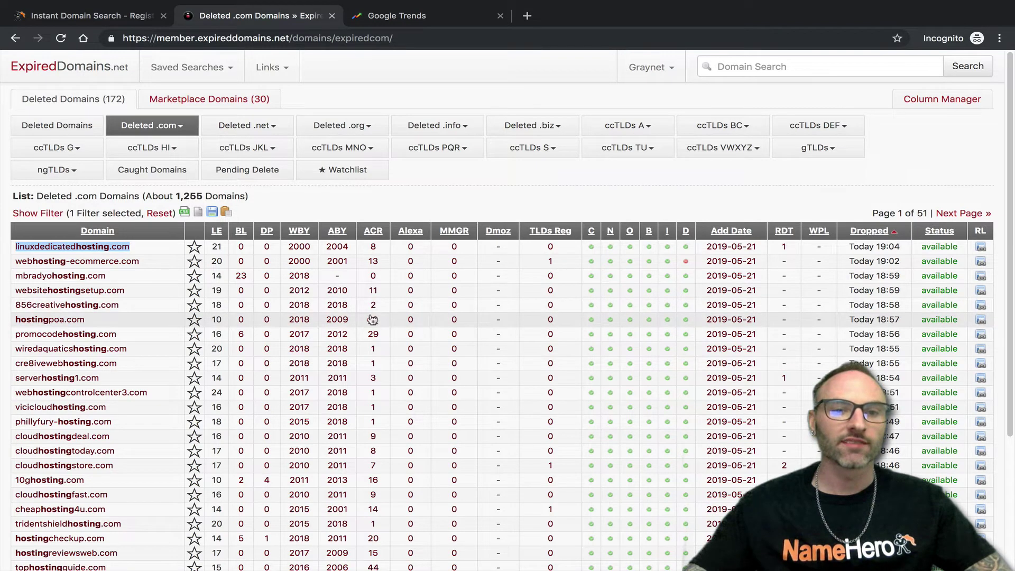
click(333, 233)
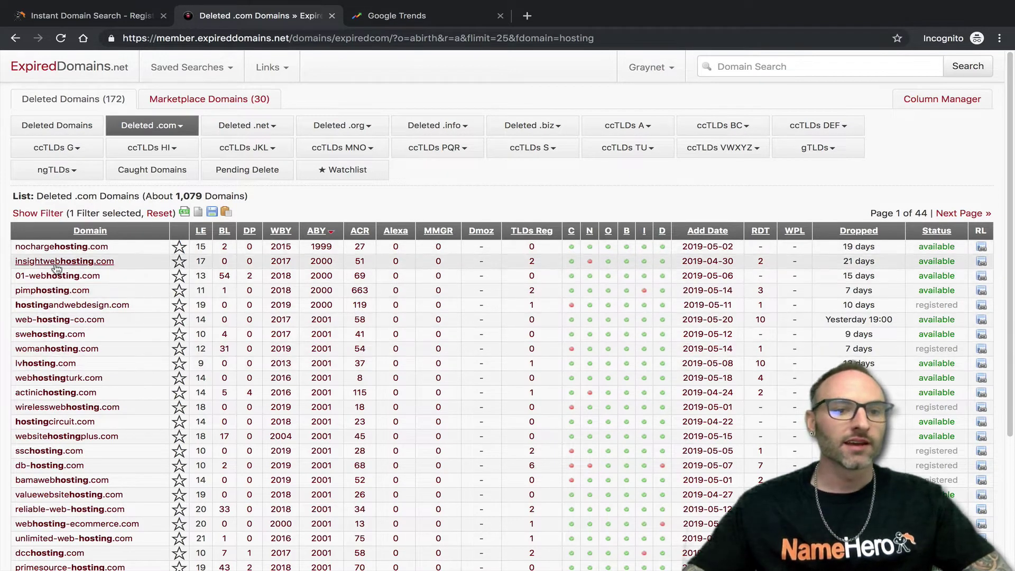
Add the No Hyphens filter and reapply, leaving about 947 domains, then scroll the results.
click(49, 213)
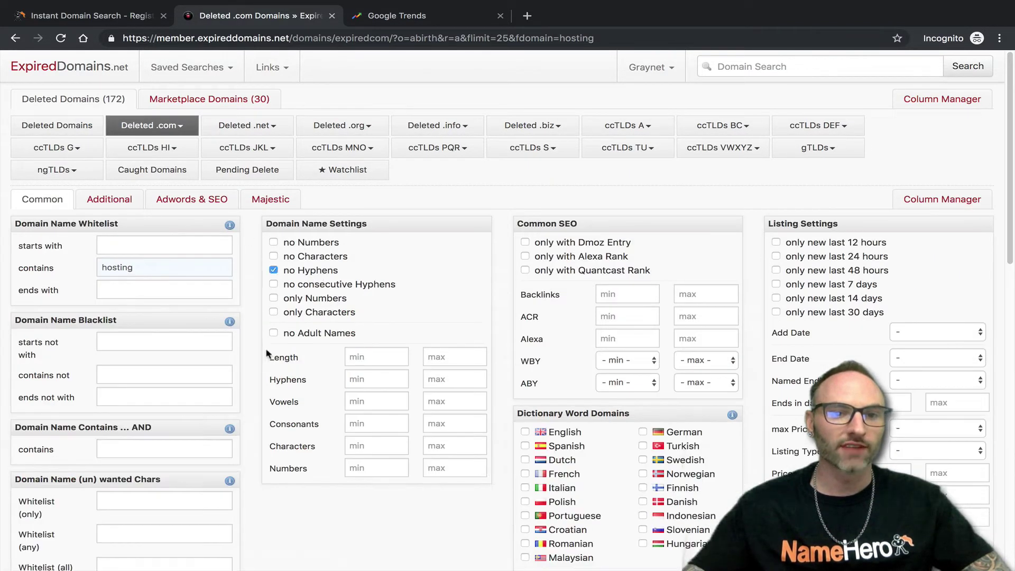
scroll(264, 359, down, 8)
click(45, 324)
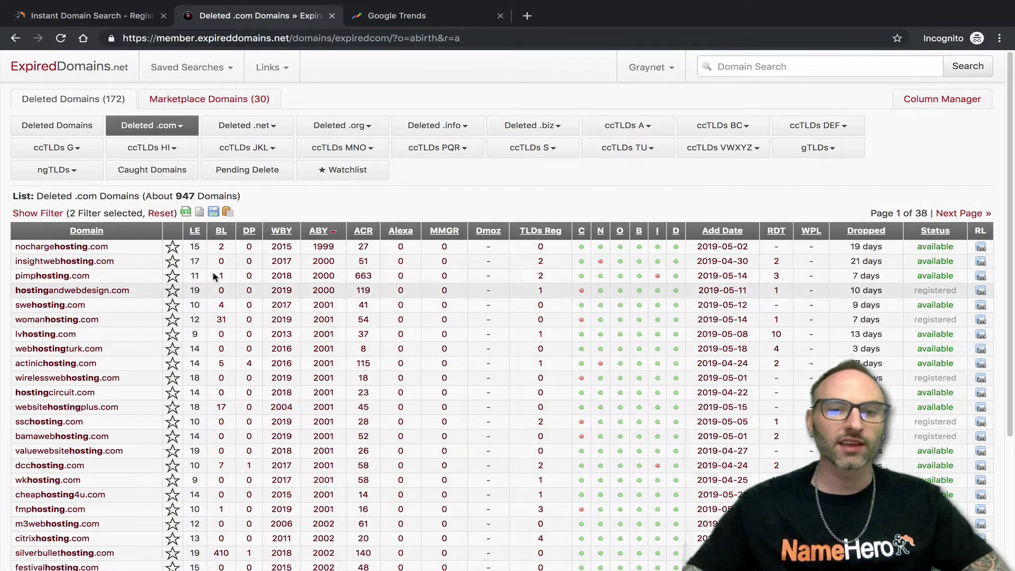
scroll(66, 423, down, 1)
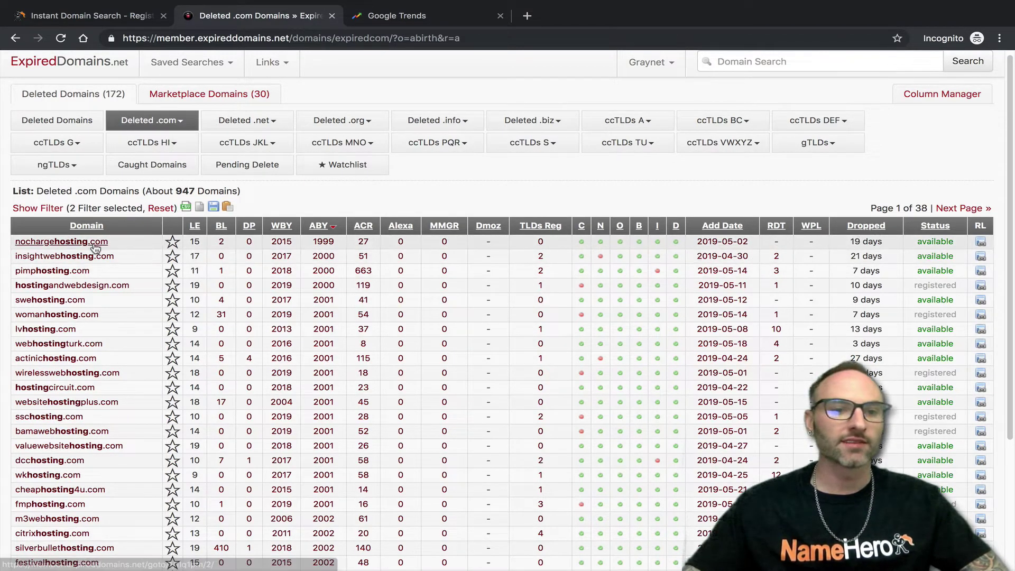
scroll(333, 195, down, 1)
scroll(327, 206, down, 1)
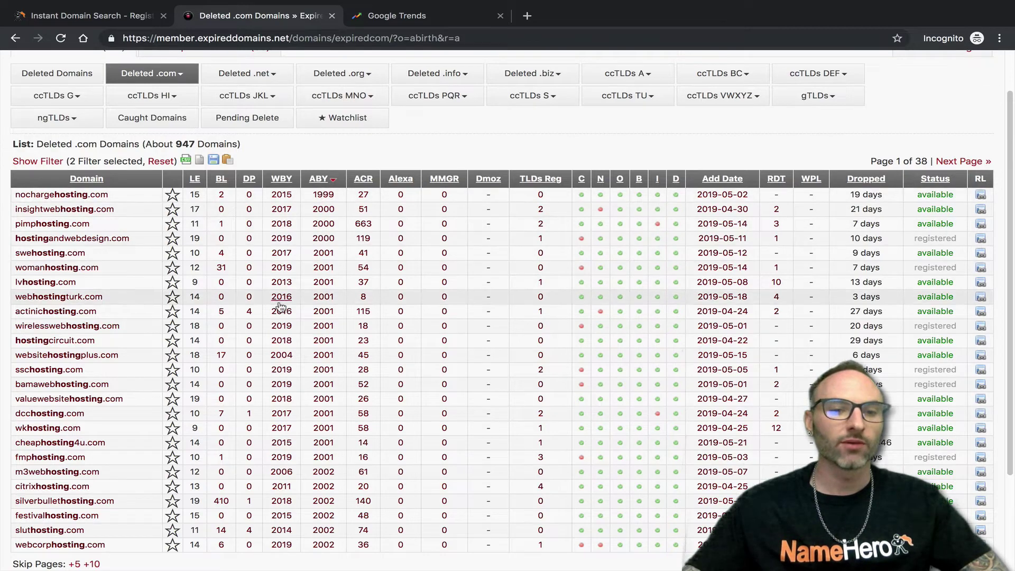
Find wirelesswebhosting.com, first archived in 2001, and select its name for copying.
scroll(274, 328, down, 3)
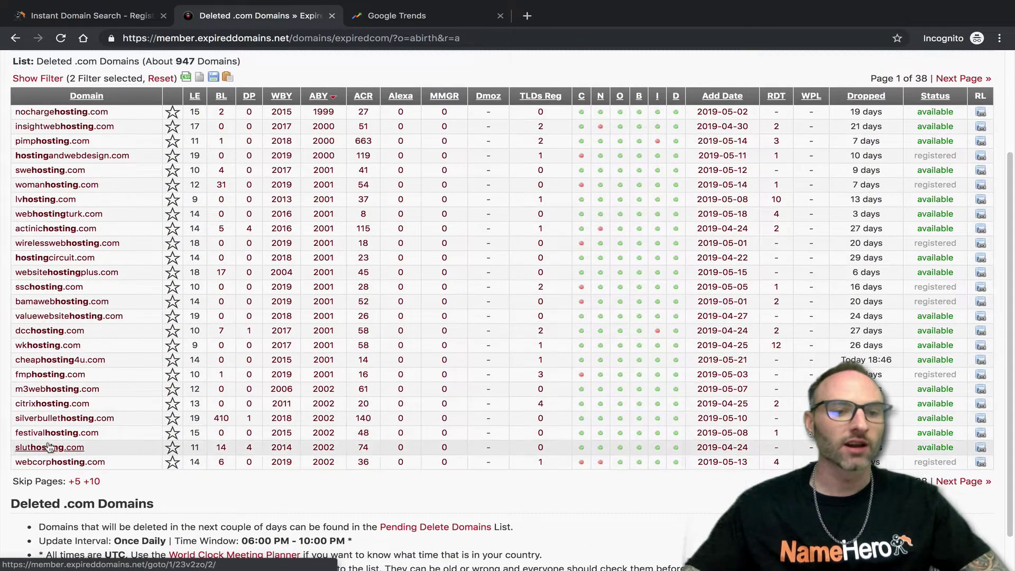
scroll(63, 270, up, 1)
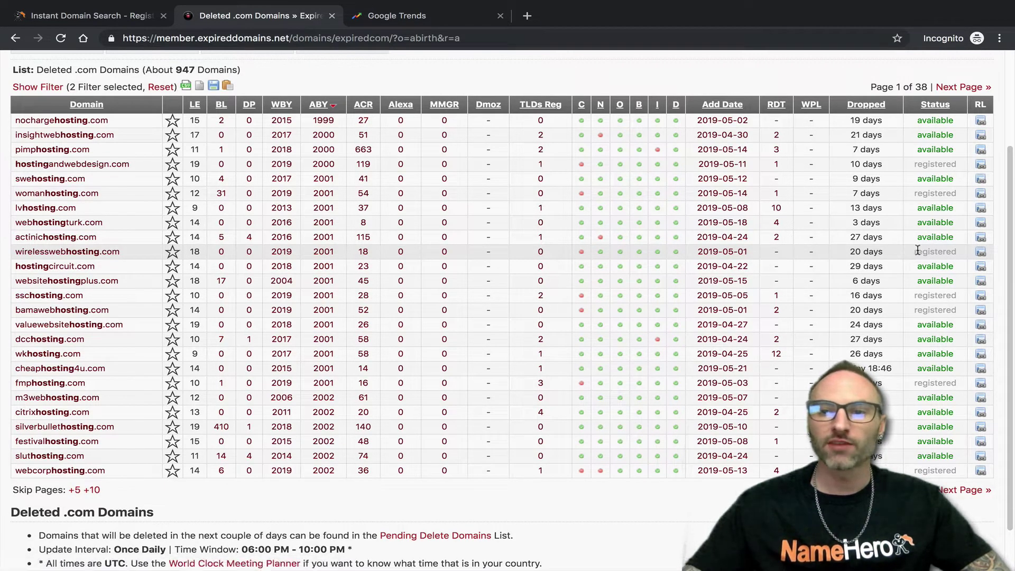
drag(99, 252, 127, 253)
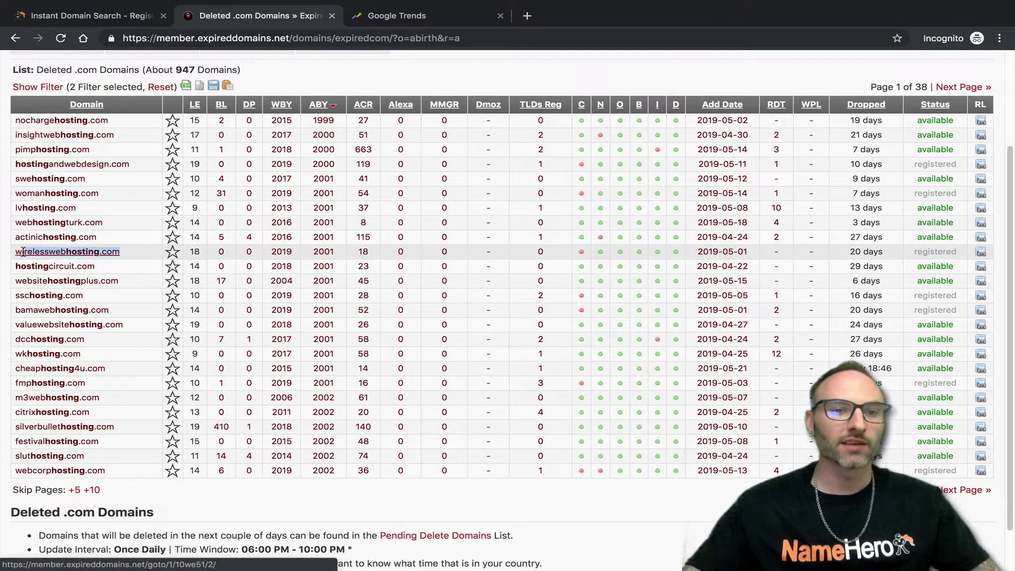
drag(16, 252, 124, 253)
key(ctrl+c)
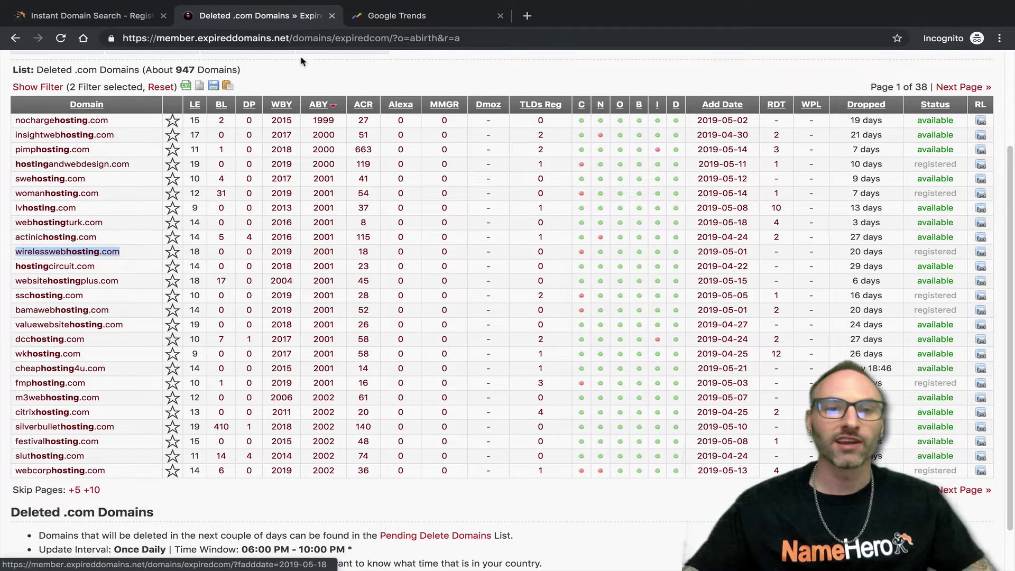
Paste wirelesswebhosting.com into NameHero's search and check its availability.
click(134, 14)
drag(389, 215, 245, 203)
text(w)
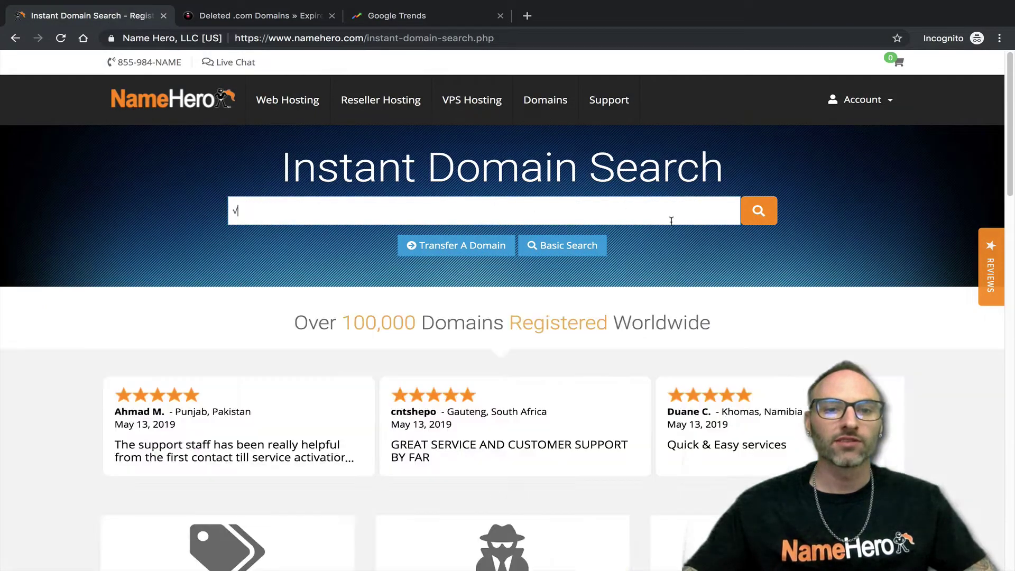
key(BackSpace)
key(ctrl+v)
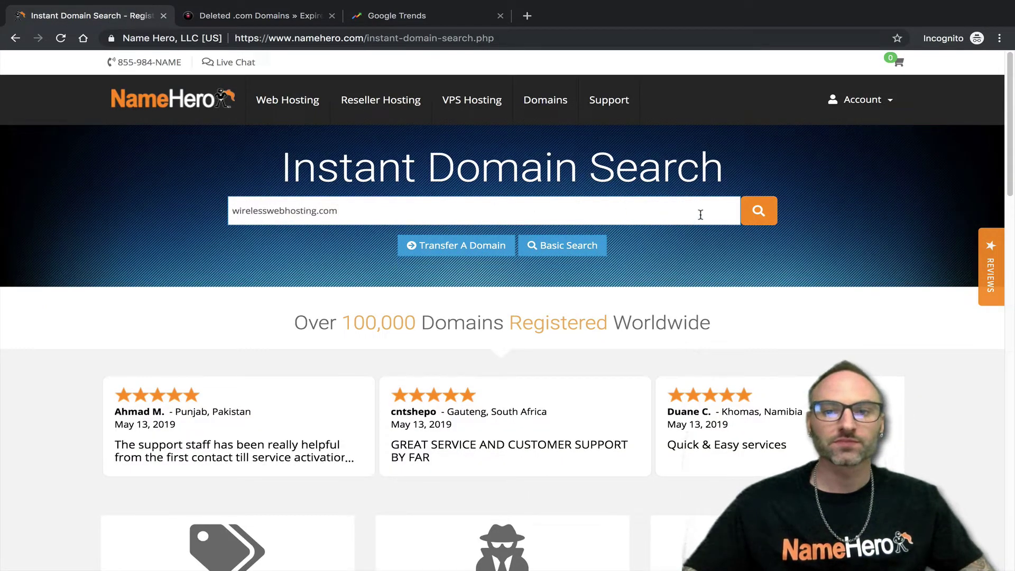
click(776, 216)
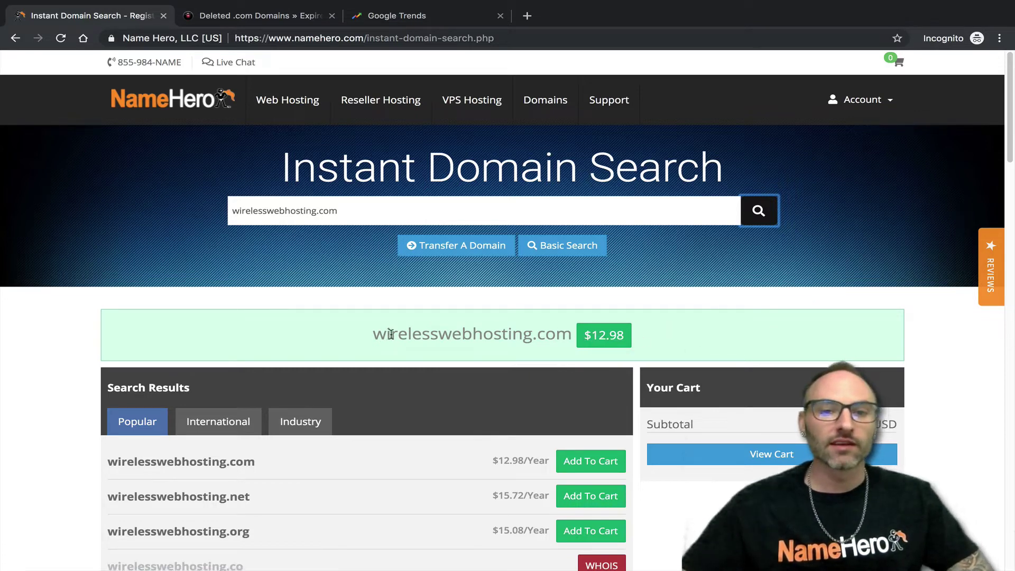
Review wirelesswebhosting.com as available at $12.98, then return to the Deleted .com Domains list.
drag(376, 334, 434, 332)
click(546, 329)
click(435, 332)
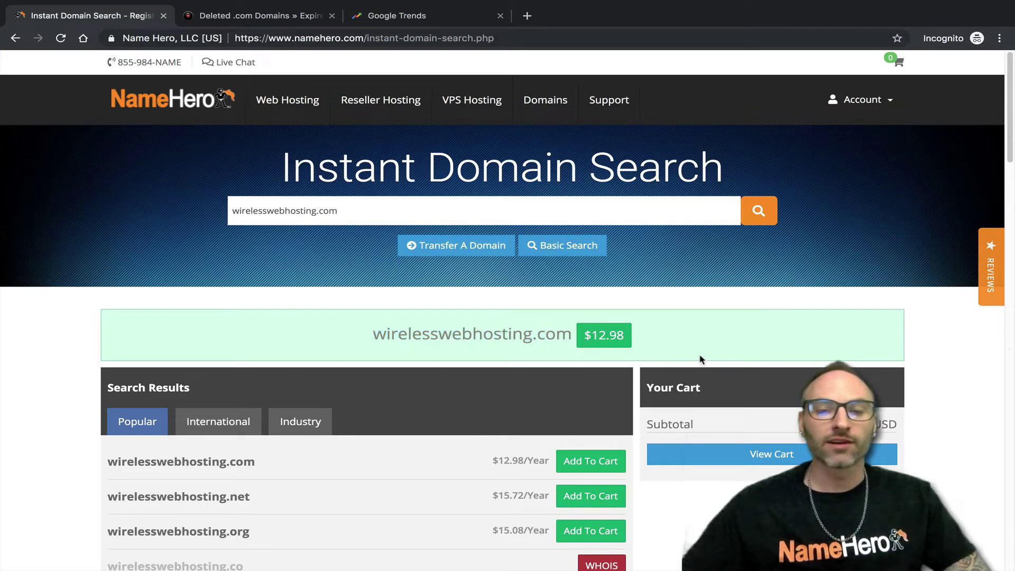
scroll(491, 339, down, 1)
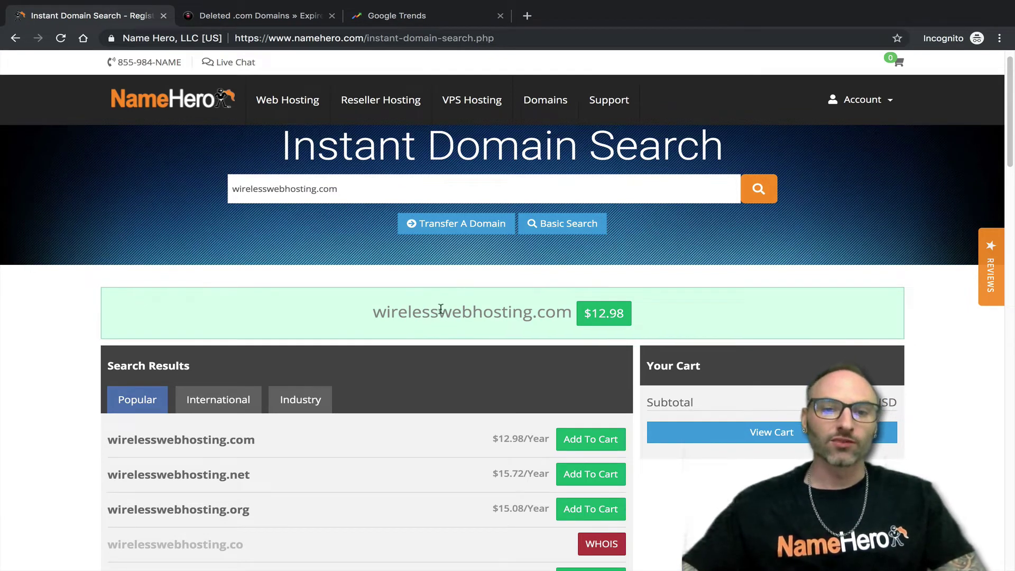
mouse_move(440, 308)
mouse_down()
mouse_move(531, 312)
mouse_move(428, 311)
mouse_move(534, 313)
mouse_move(423, 316)
mouse_move(447, 316)
mouse_up()
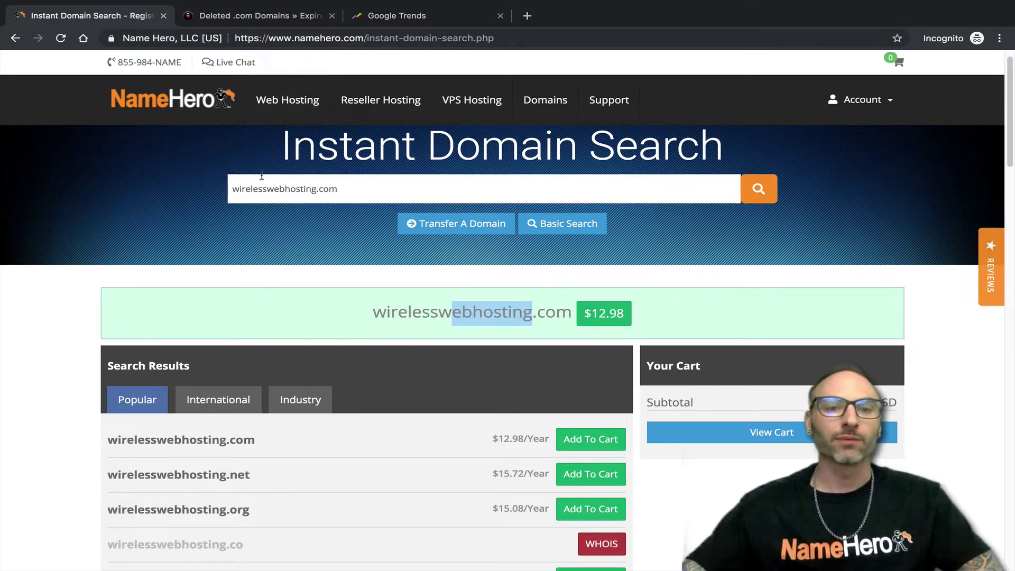
scroll(276, 242, up, 1)
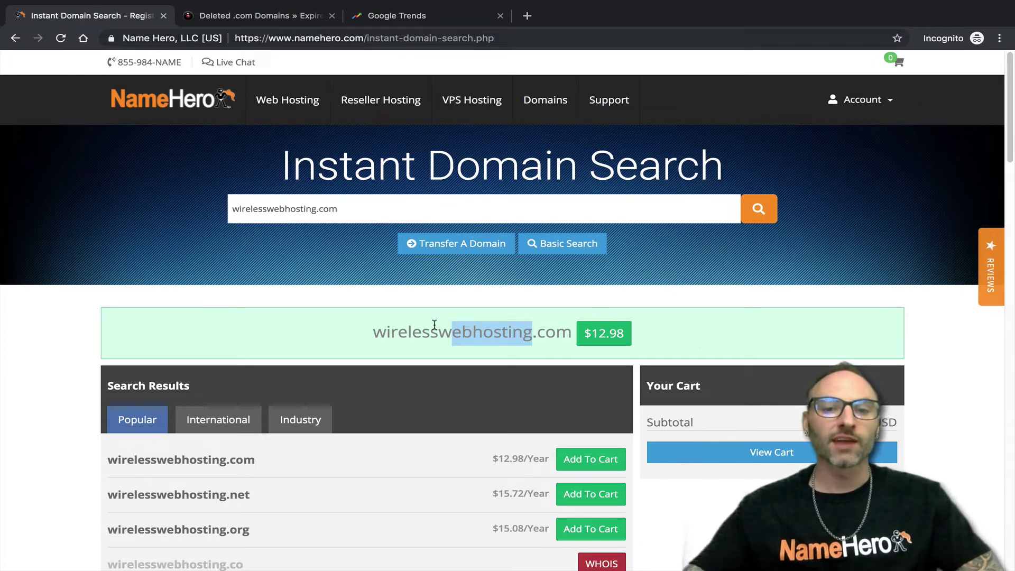
drag(375, 332, 536, 328)
click(532, 332)
click(536, 328)
drag(438, 332, 515, 332)
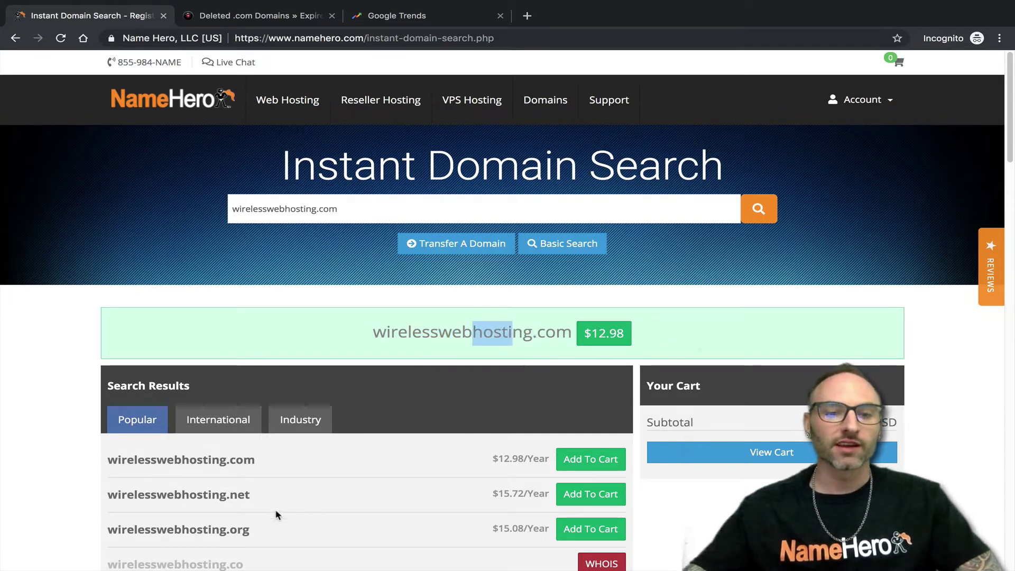
click(241, 16)
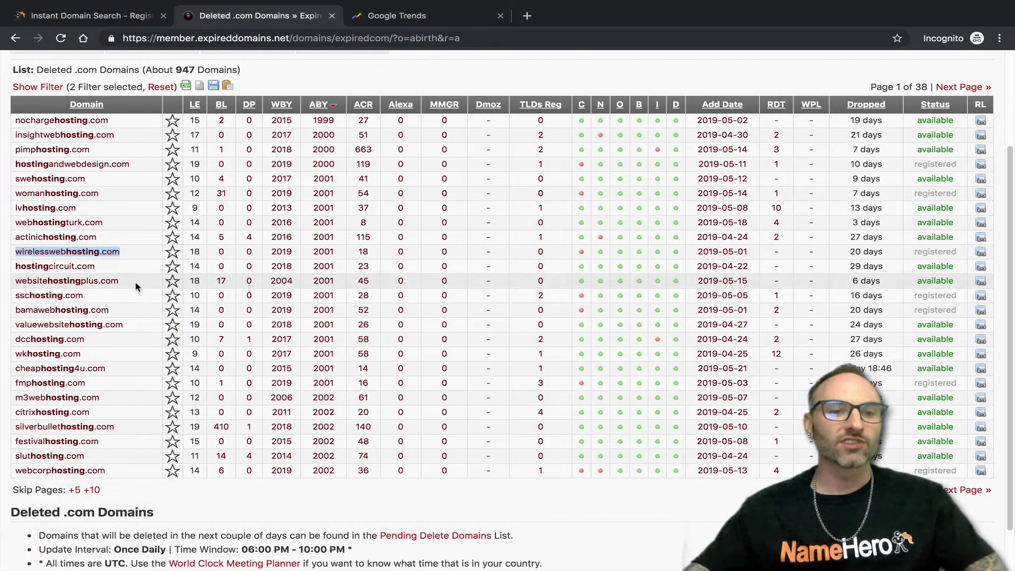
Replace the 'hosting' keyword with 'crypto' and apply, leaving 172 domains.
scroll(122, 317, up, 1)
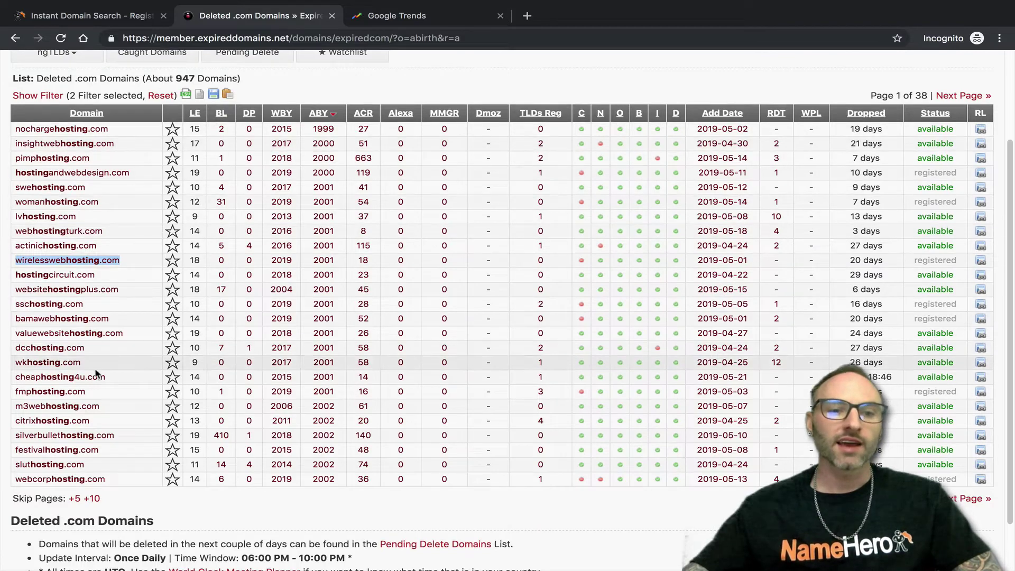
click(55, 96)
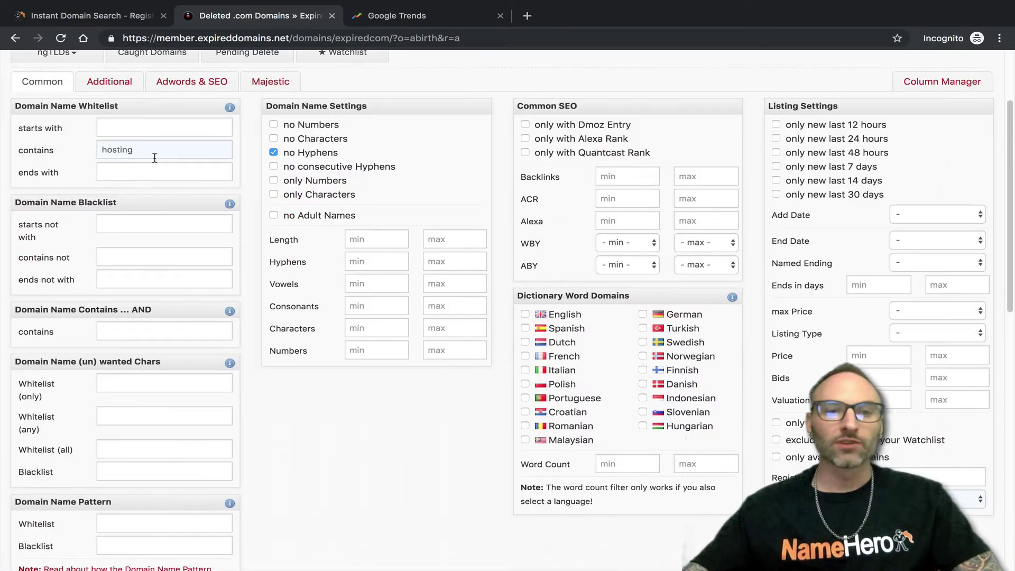
drag(154, 158, 102, 148)
text(crypto)
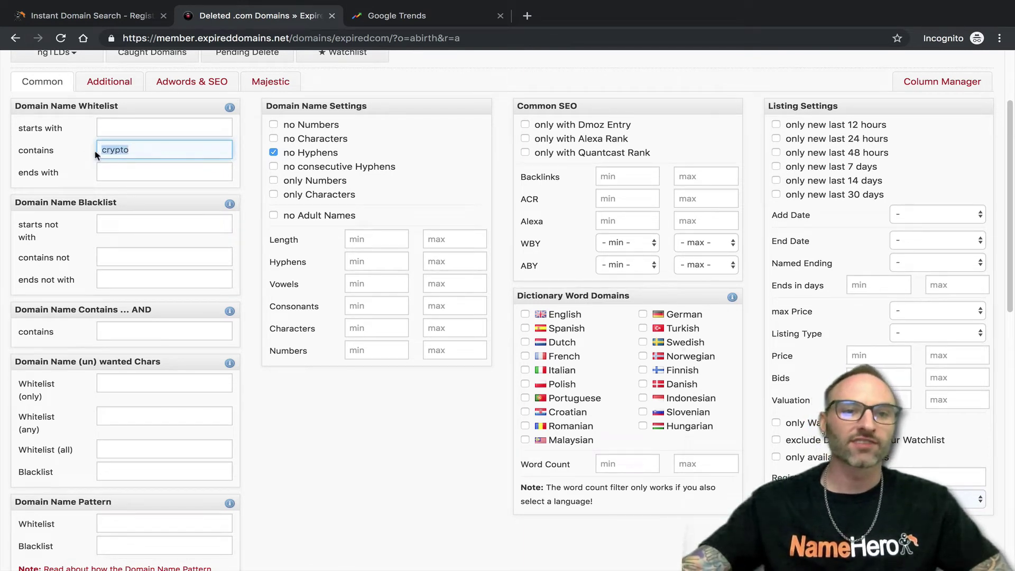
scroll(168, 257, down, 2)
click(70, 546)
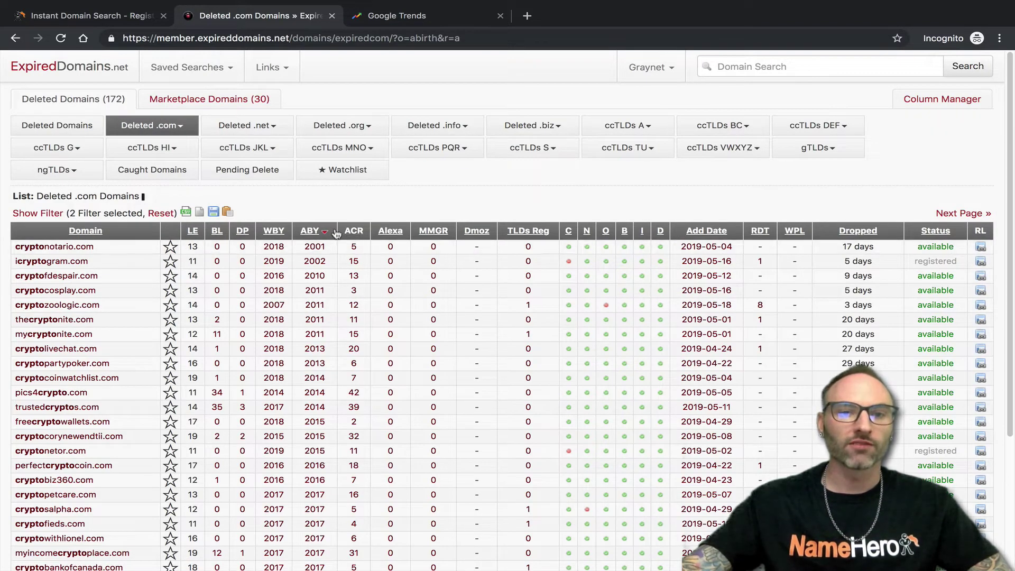
Re-sort the crypto deleted .com list by archive birth year and browse the results.
click(311, 231)
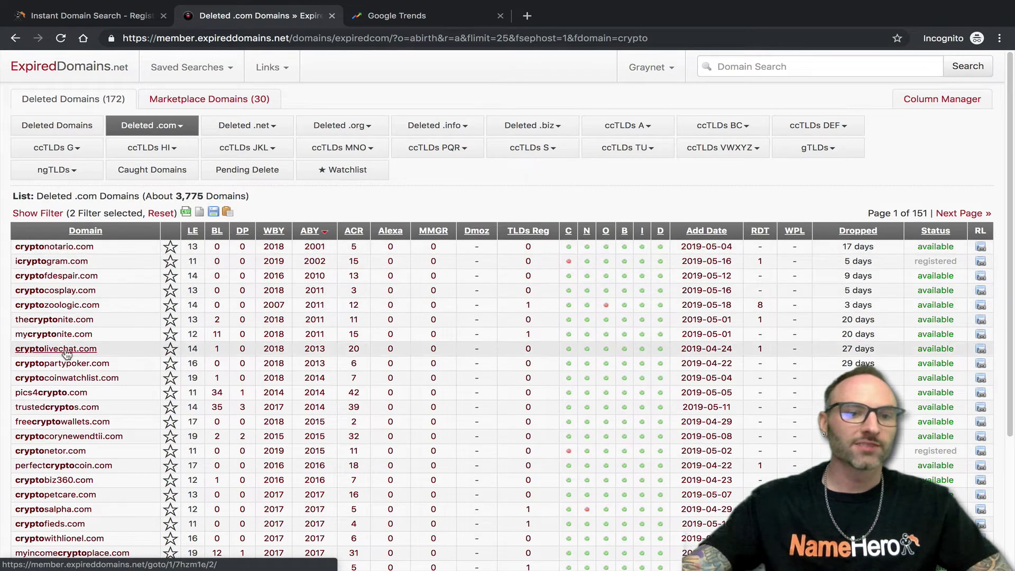
scroll(71, 328, down, 3)
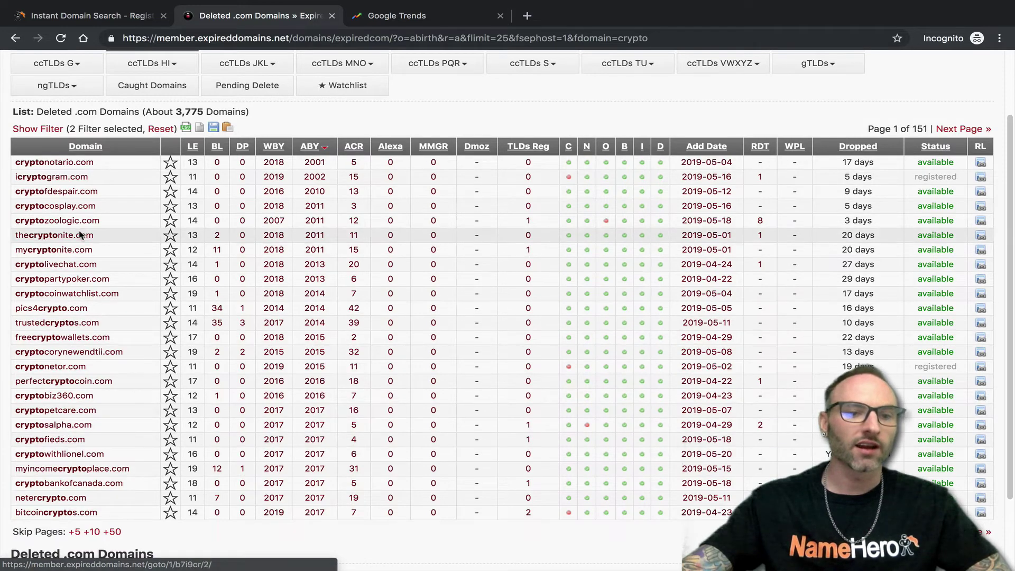
scroll(105, 296, down, 3)
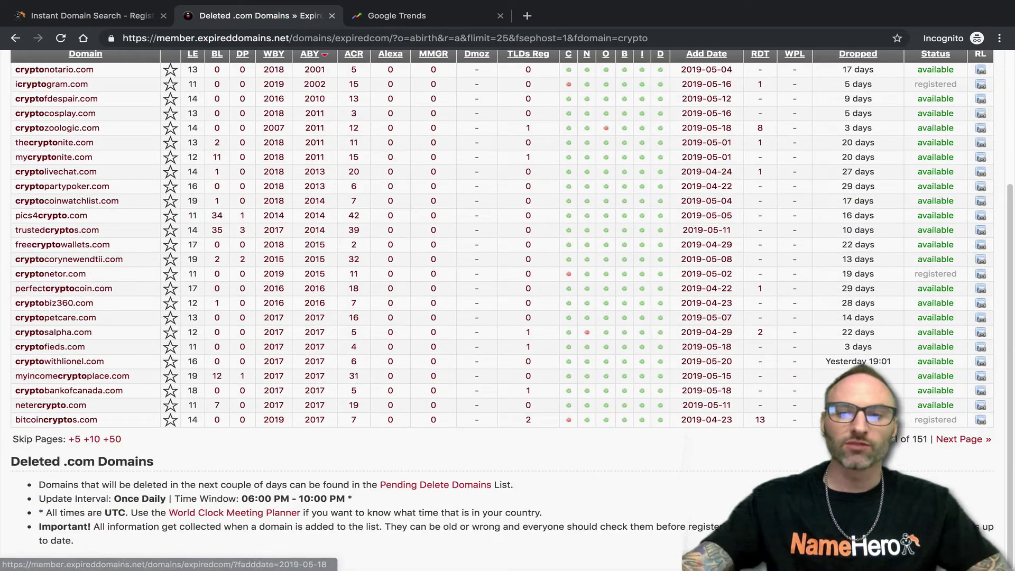
scroll(238, 285, up, 6)
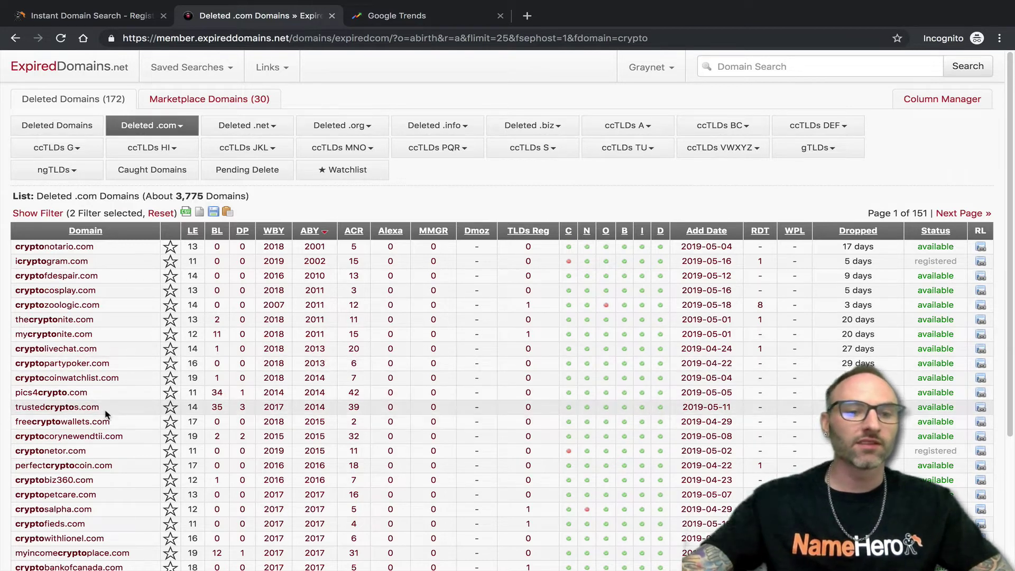
Highlight the trustedcryptos.com row text, clear it, and return to NameHero's Instant Domain Search.
drag(100, 408, 26, 408)
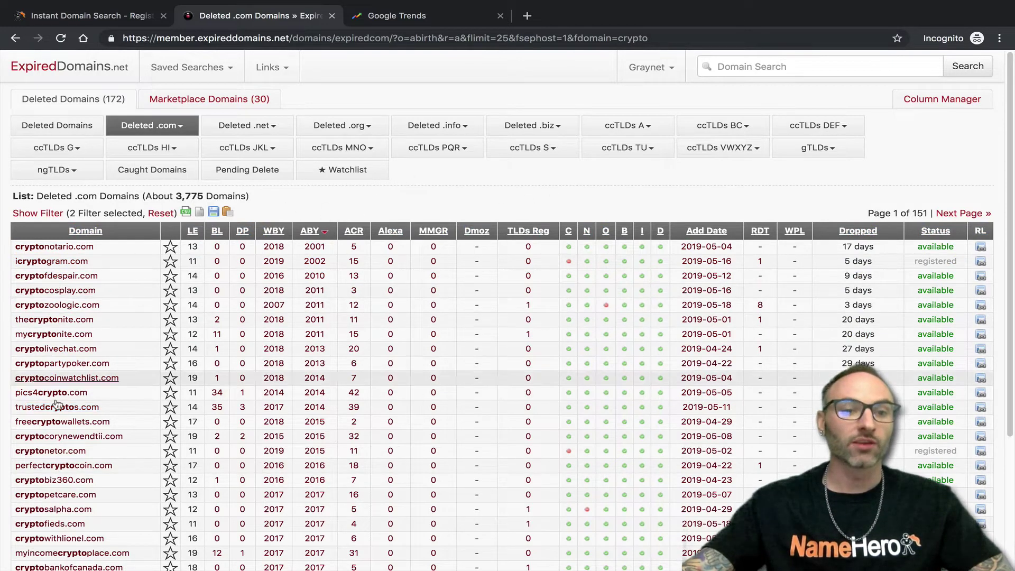
click(212, 423)
click(99, 19)
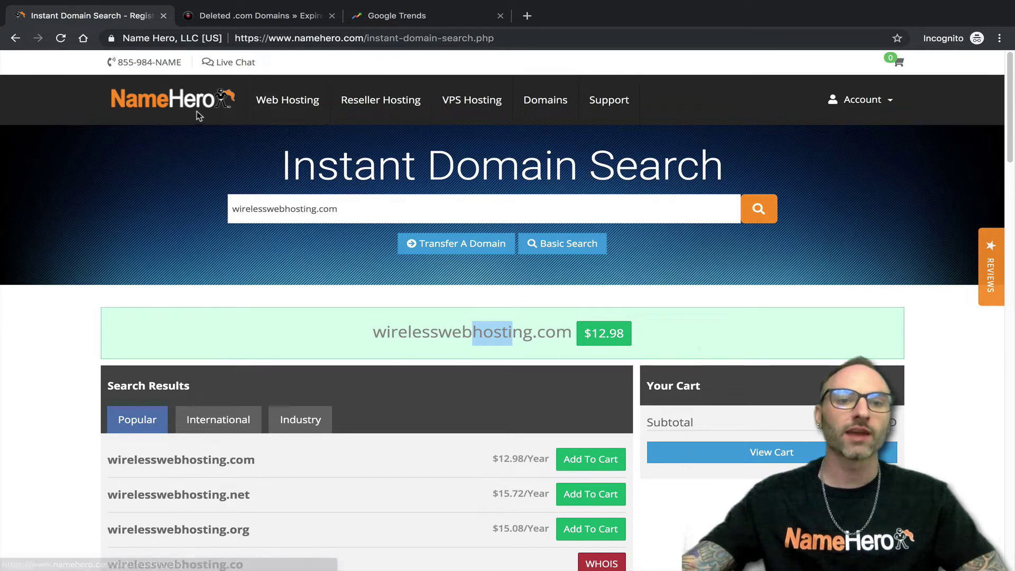
Switch between tabs and settle back on the 3,775-domain crypto deleted .com list.
click(249, 16)
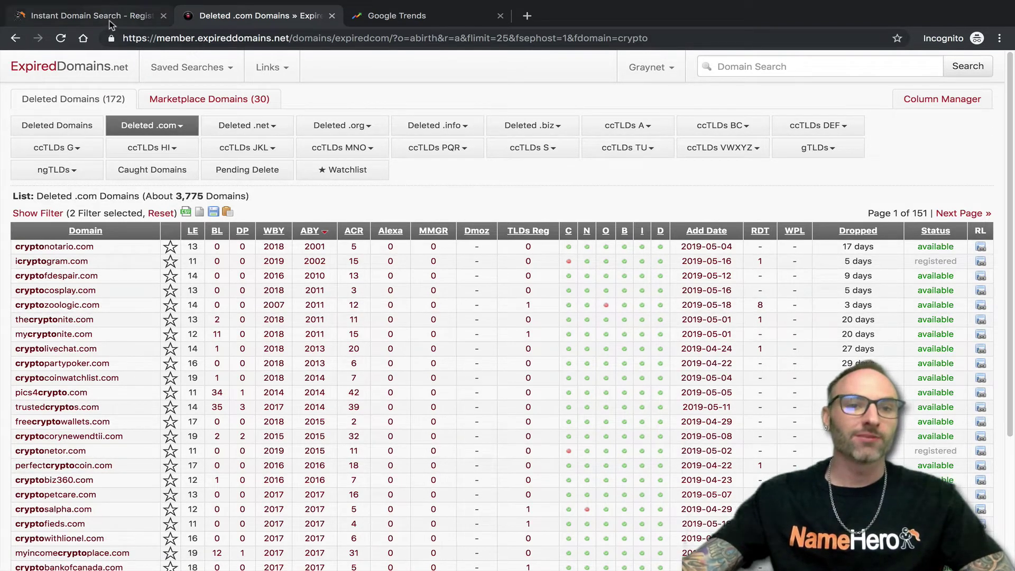
click(151, 16)
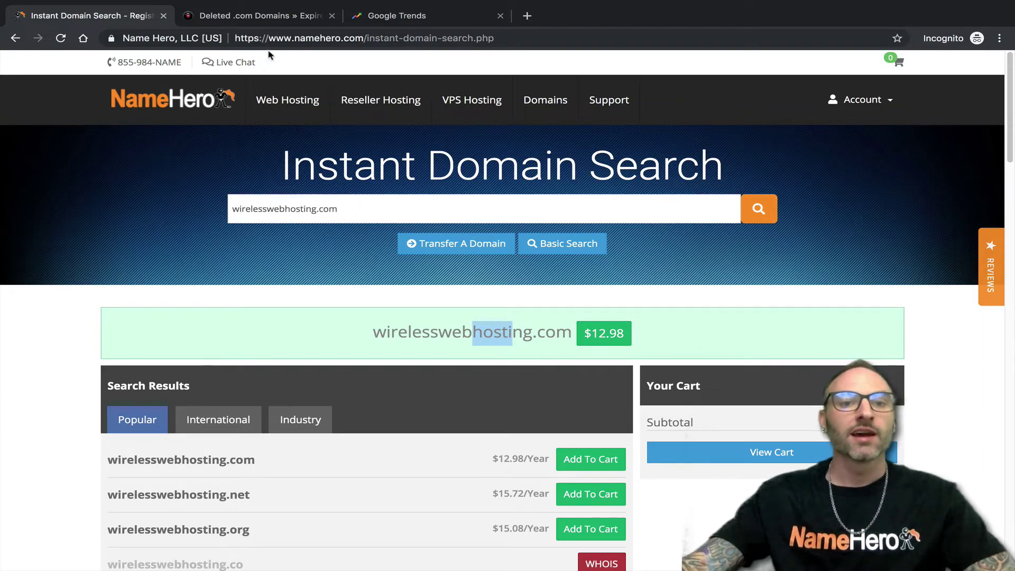
click(258, 18)
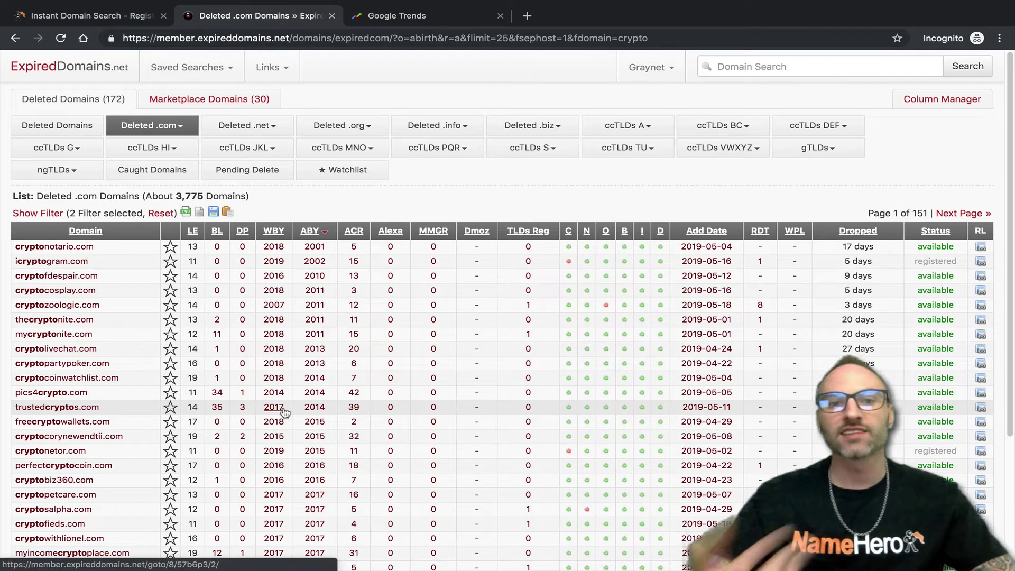
mouse_move(285, 412)
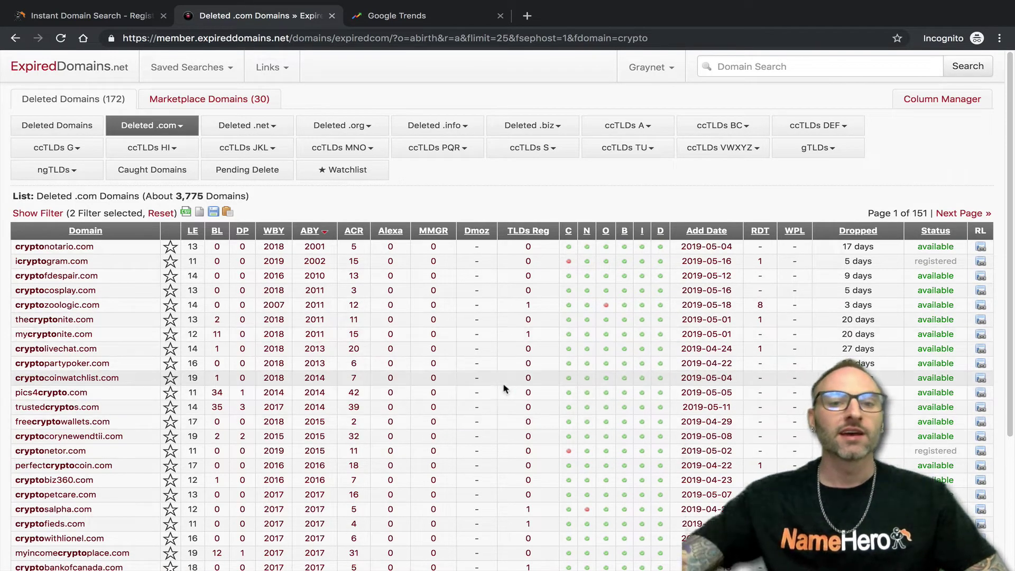
scroll(334, 373, down, 1)
scroll(333, 371, up, 1)
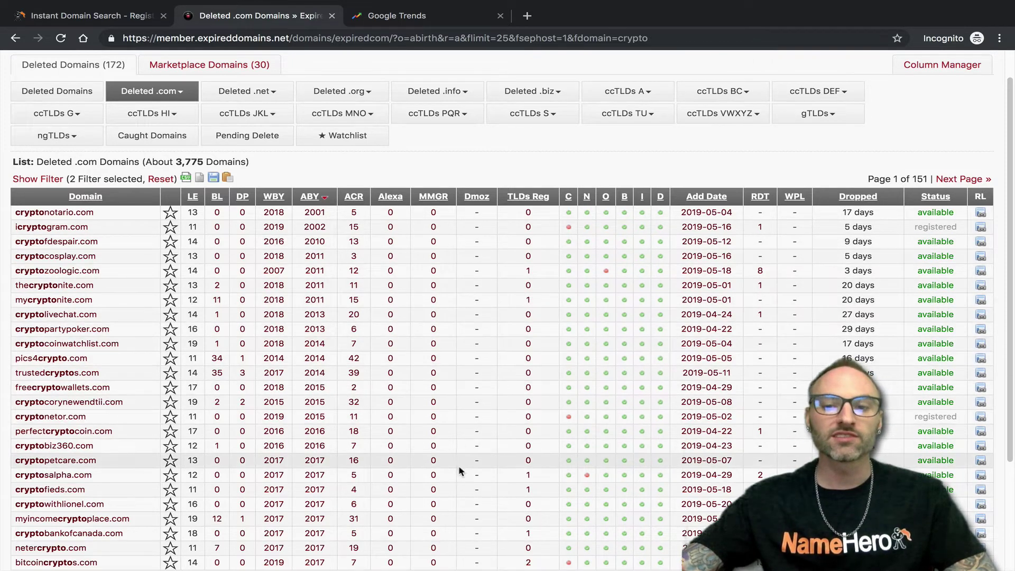
scroll(458, 465, down, 2)
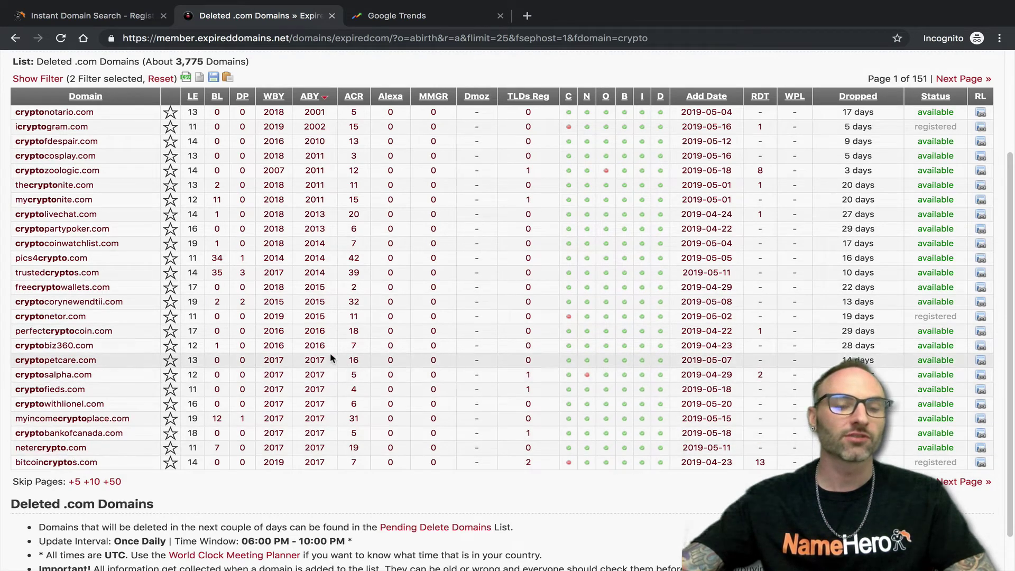
scroll(329, 360, up, 3)
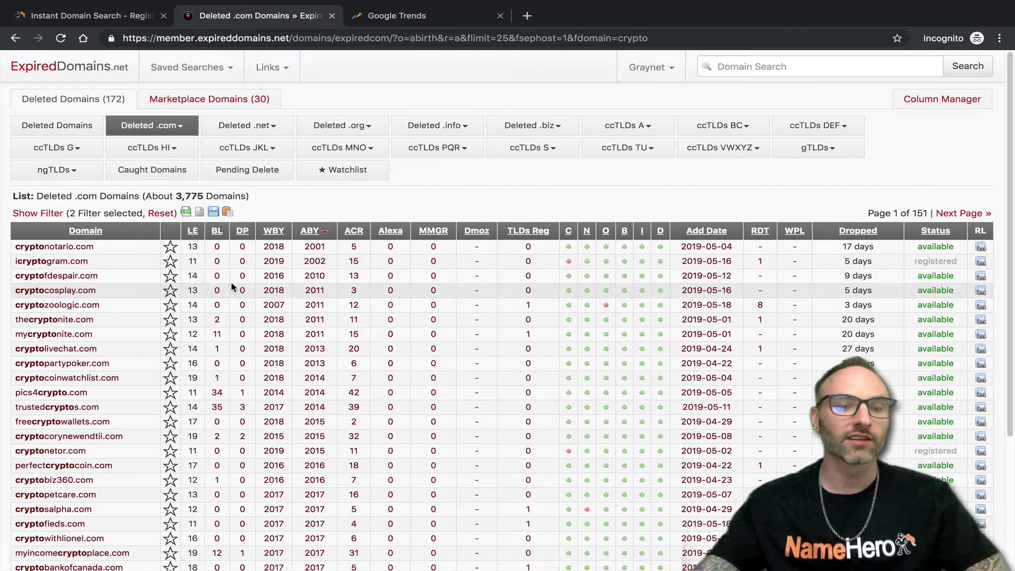
scroll(230, 296, down, 5)
scroll(211, 312, up, 4)
scroll(206, 312, up, 2)
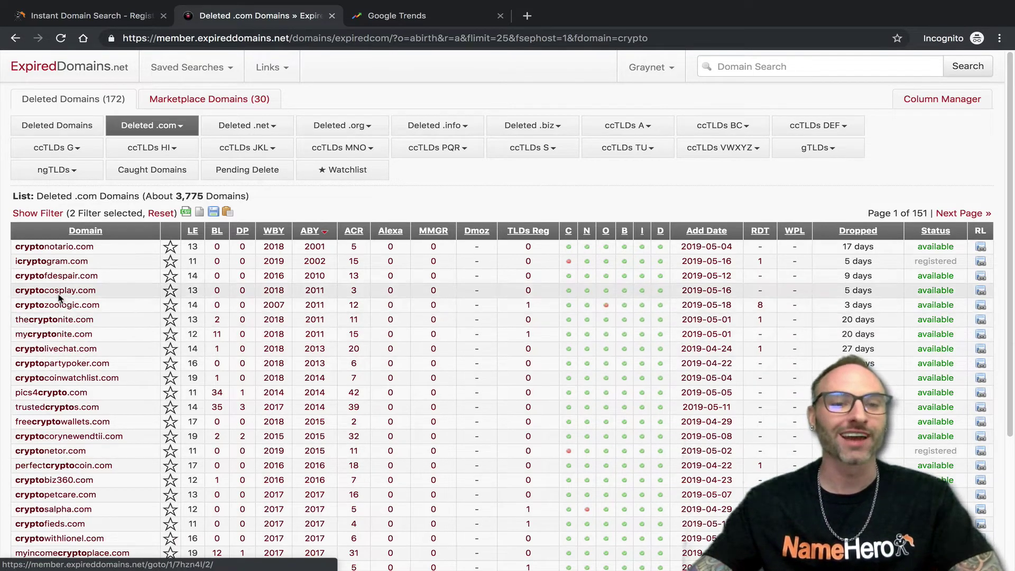
Replace 'crypto' with 'blog' in the Whitelist contains filter and apply it.
click(55, 213)
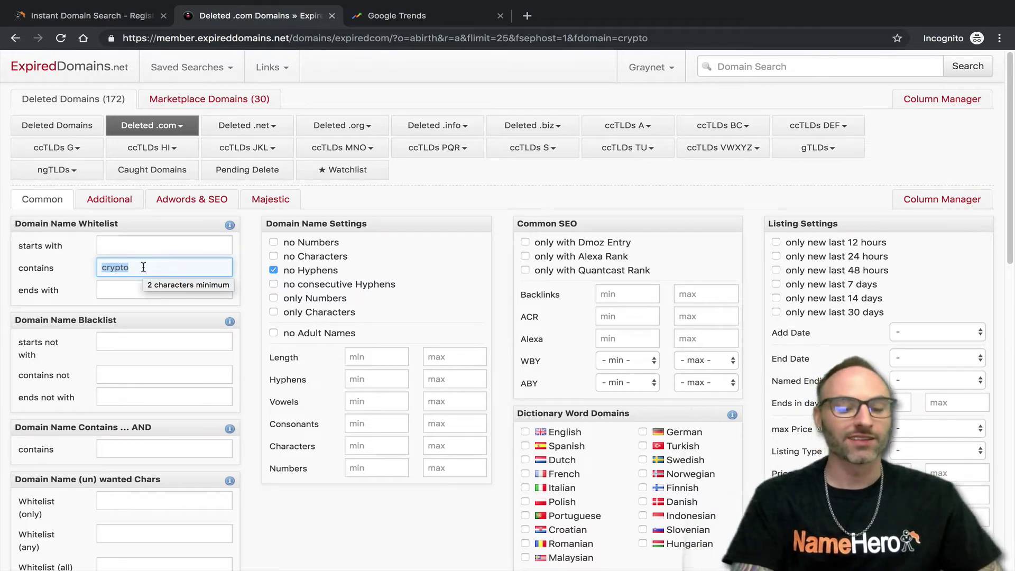
text(b)
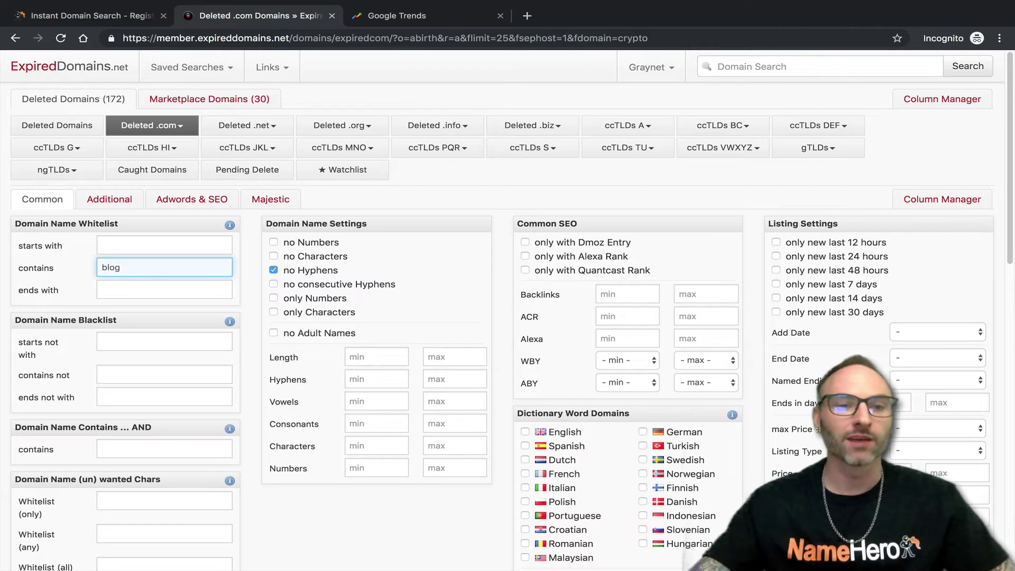
text(log)
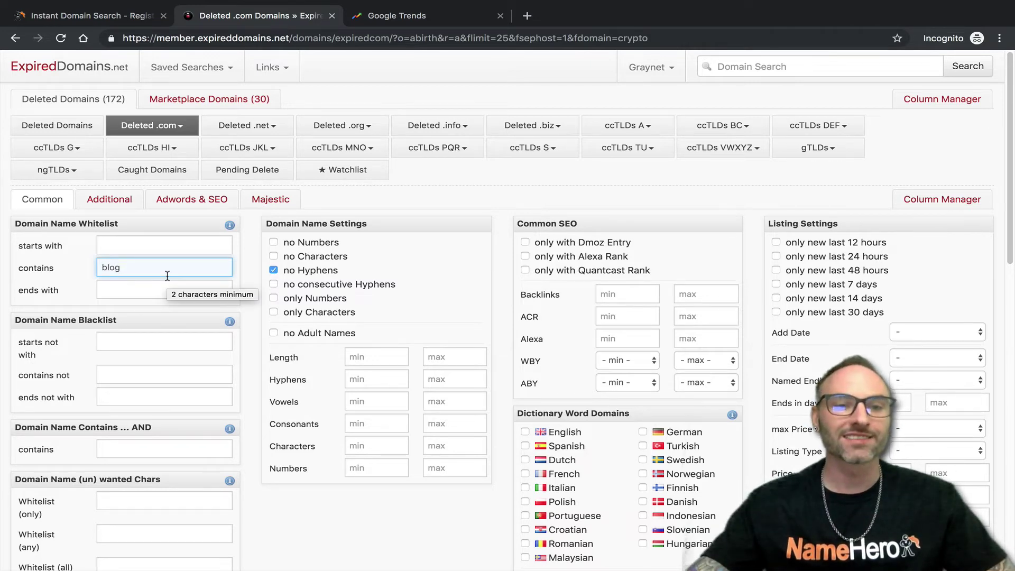
scroll(167, 276, down, 6)
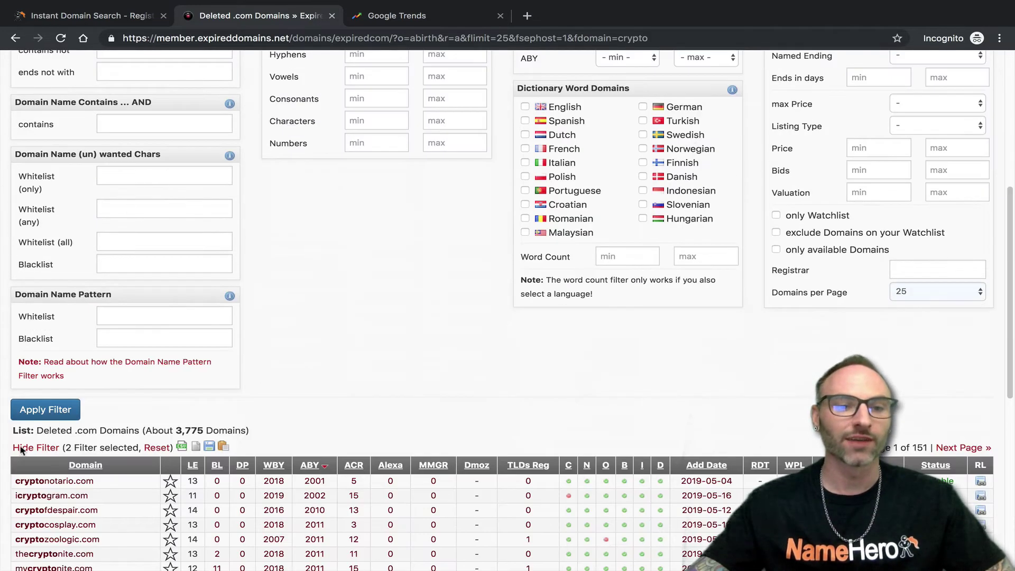
click(22, 409)
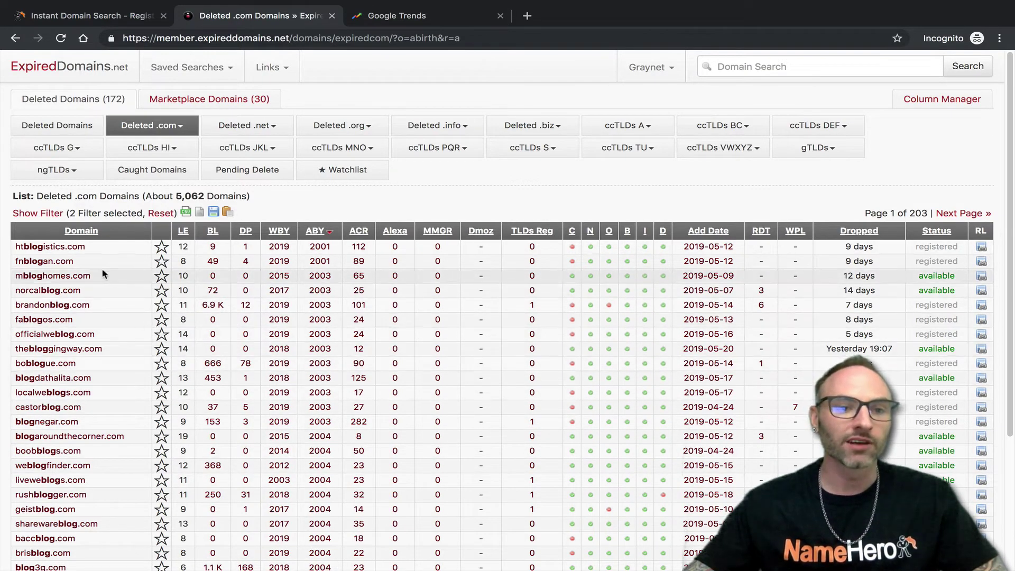
Scroll down the 'blog' results and star bloggermax.com for the watchlist.
scroll(137, 391, down, 1)
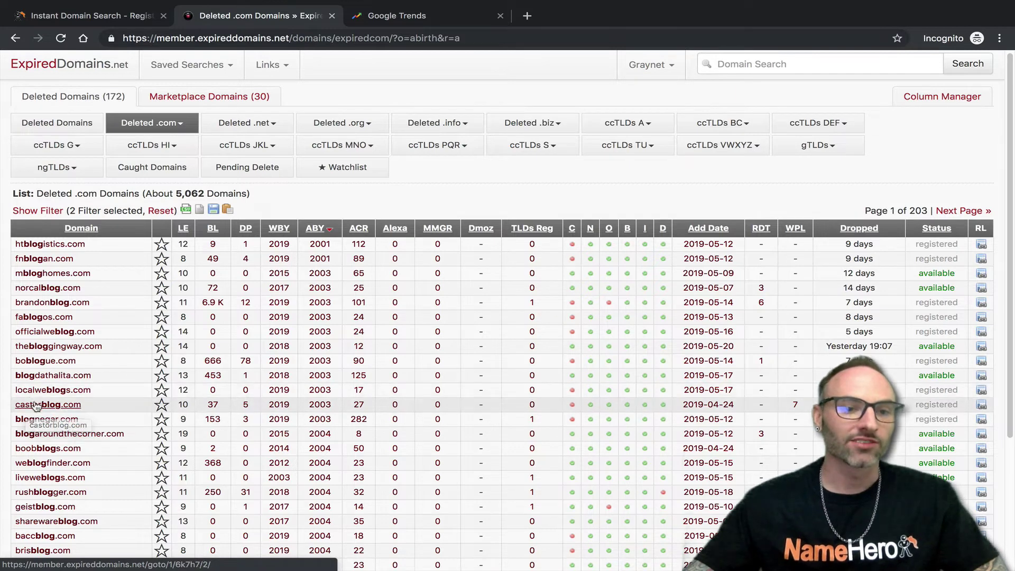
scroll(211, 254, down, 1)
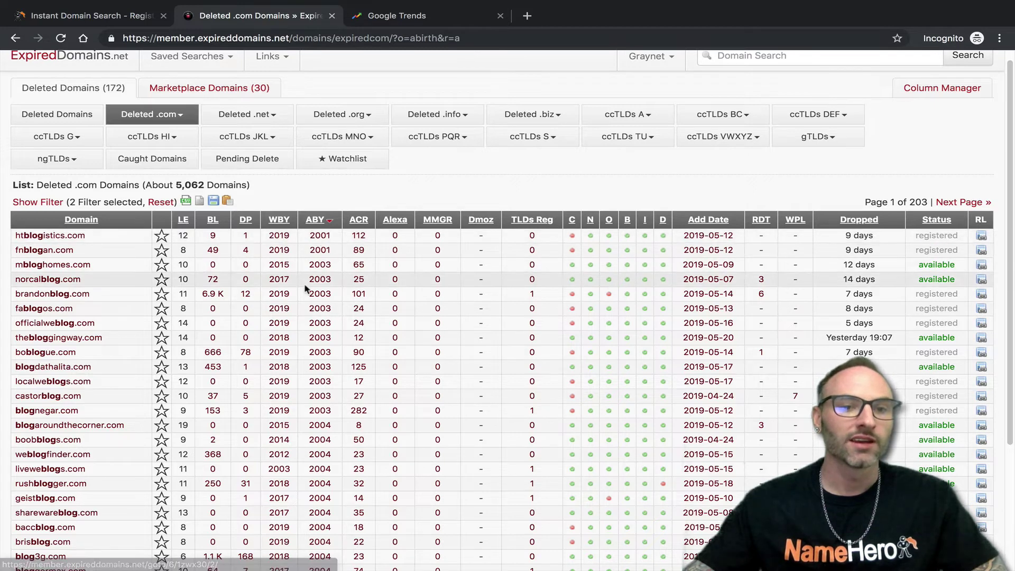
scroll(69, 446, down, 1)
scroll(69, 450, down, 2)
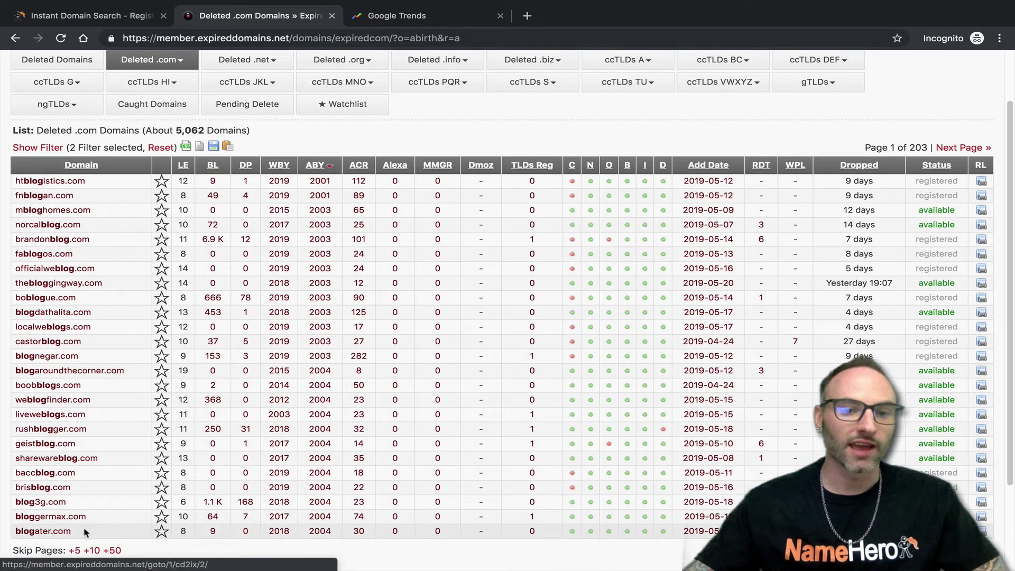
click(161, 517)
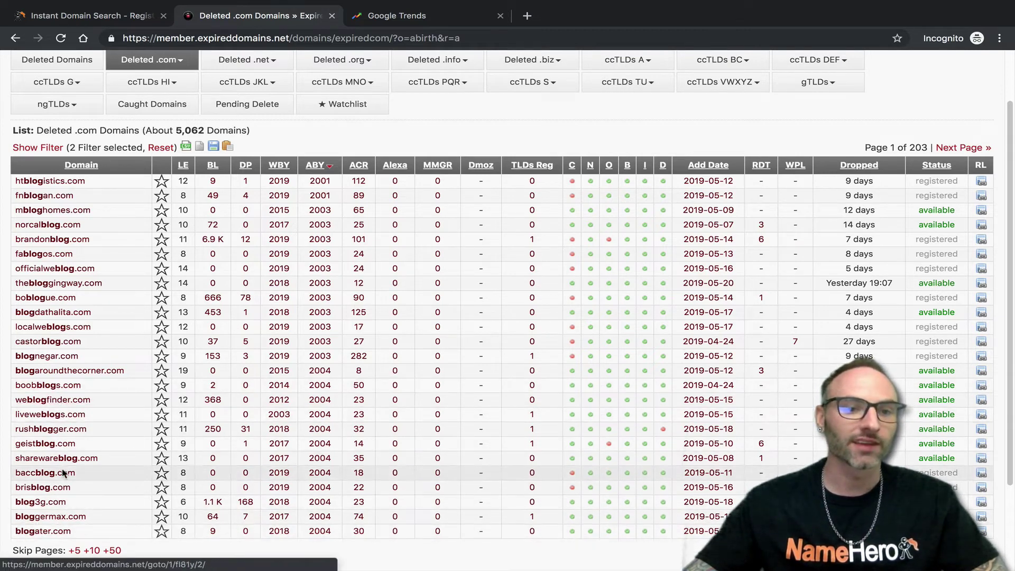
scroll(106, 157, up, 2)
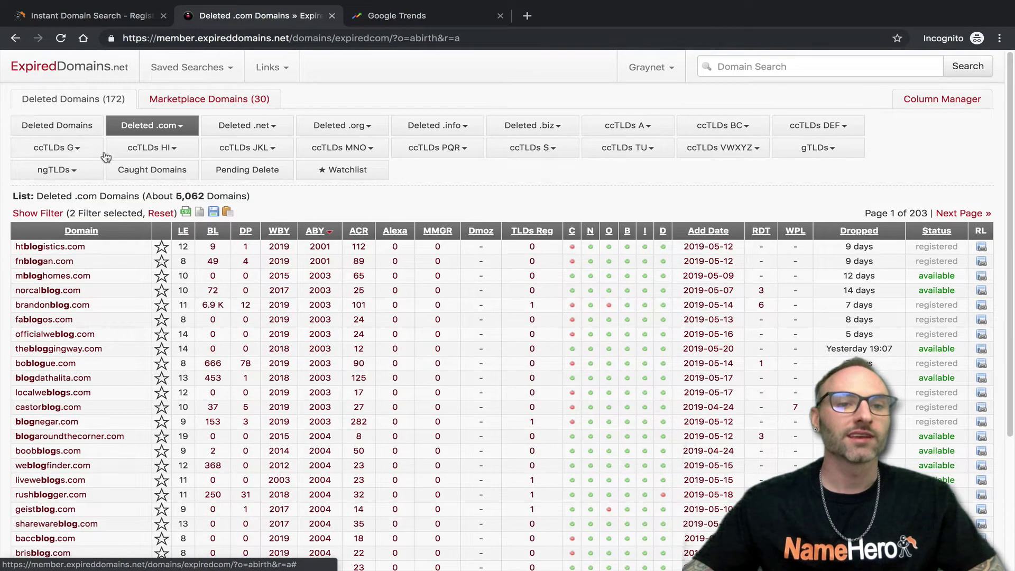
Change the contains filter keyword from 'blog' to 'press' and apply it.
click(37, 213)
double_click(142, 272)
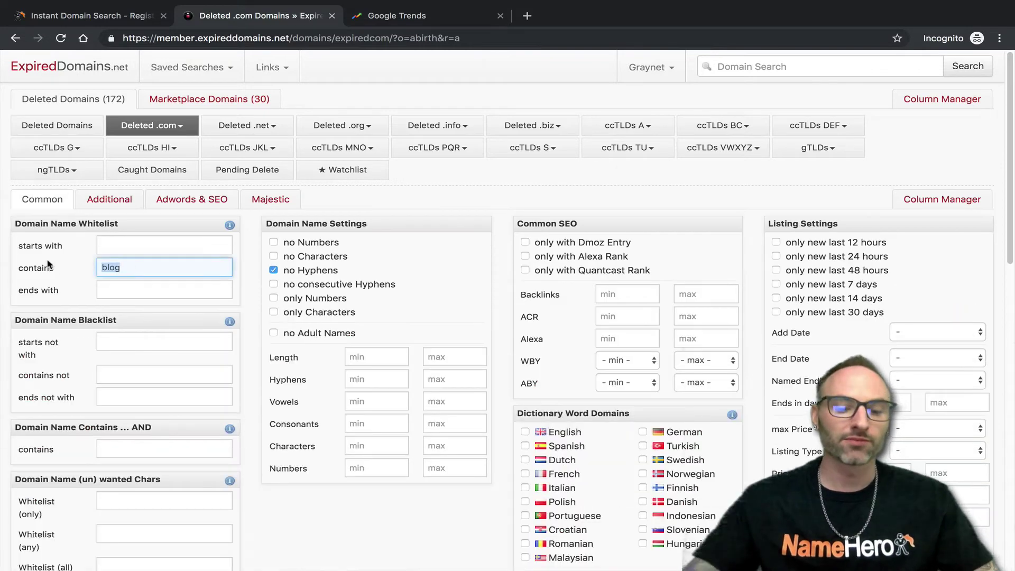
text(press)
scroll(315, 304, down, 4)
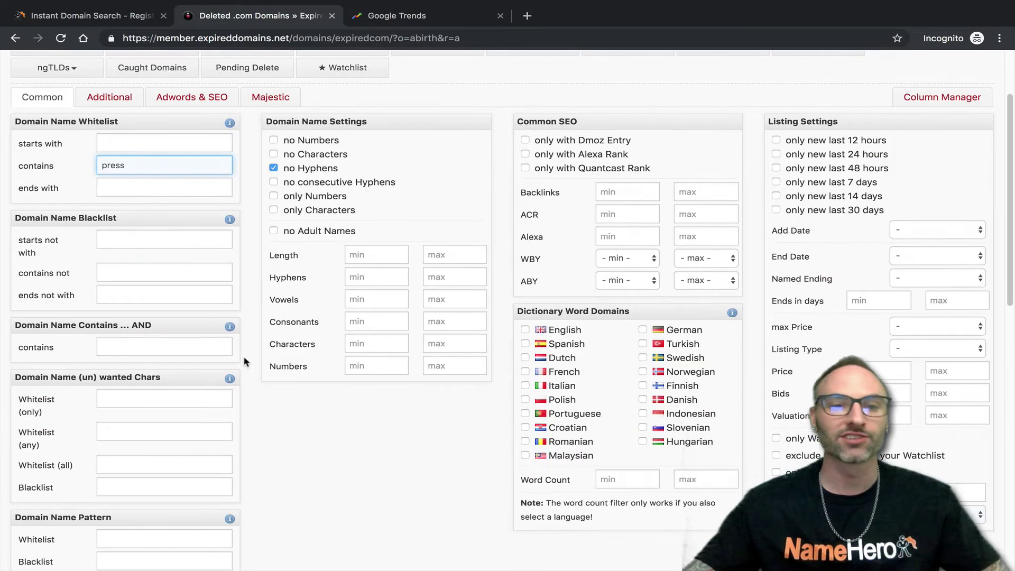
click(45, 522)
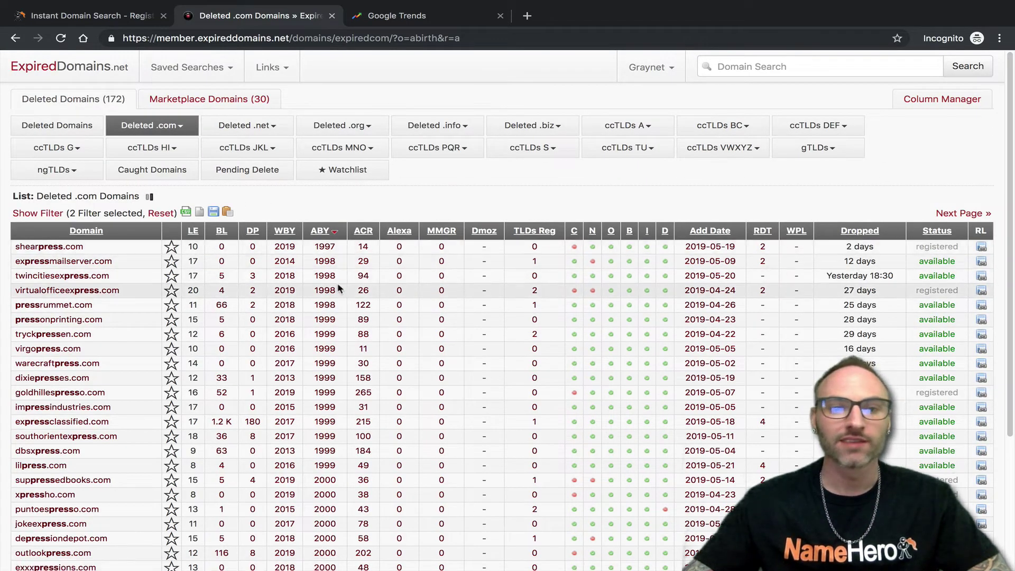
Copy shearpress.com and search for it in NameHero's Instant Domain Search.
drag(85, 247, 14, 245)
key(ctrl+c)
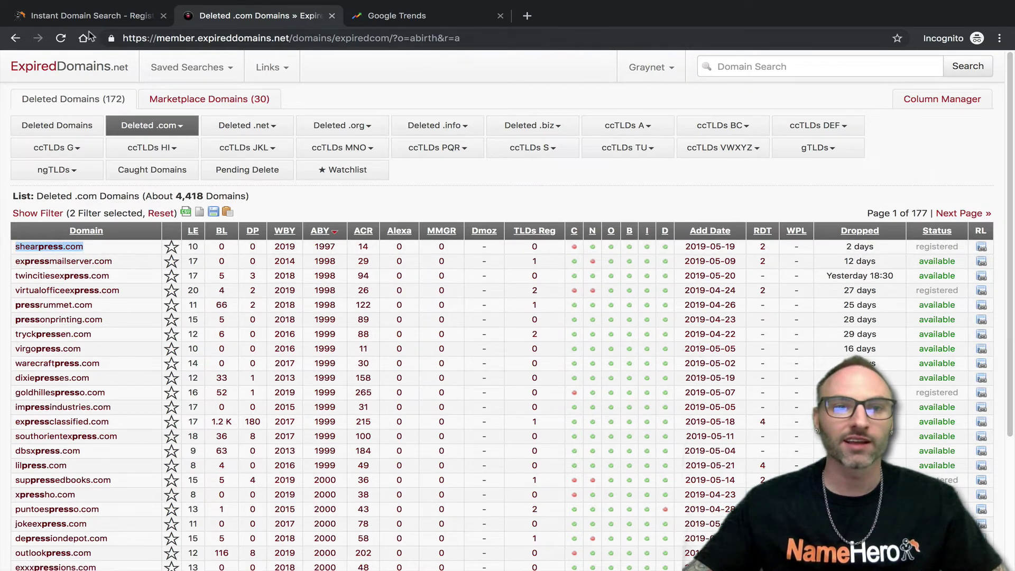
click(85, 16)
drag(346, 215, 97, 170)
key(ctrl+v)
click(755, 209)
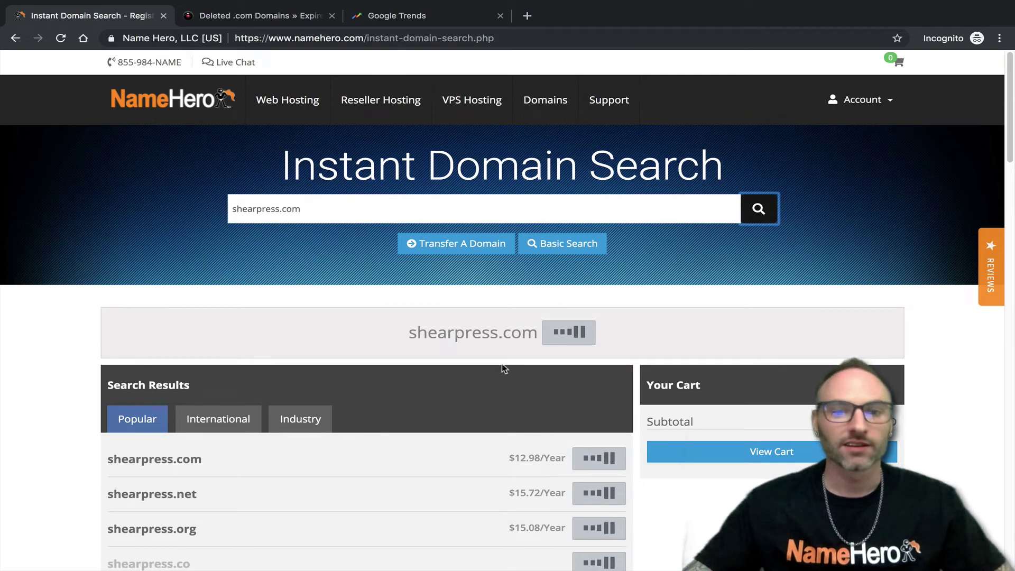
Check the shearpress.com WHOIS record, noting its 2019-05-20 creation date, then close it.
click(549, 340)
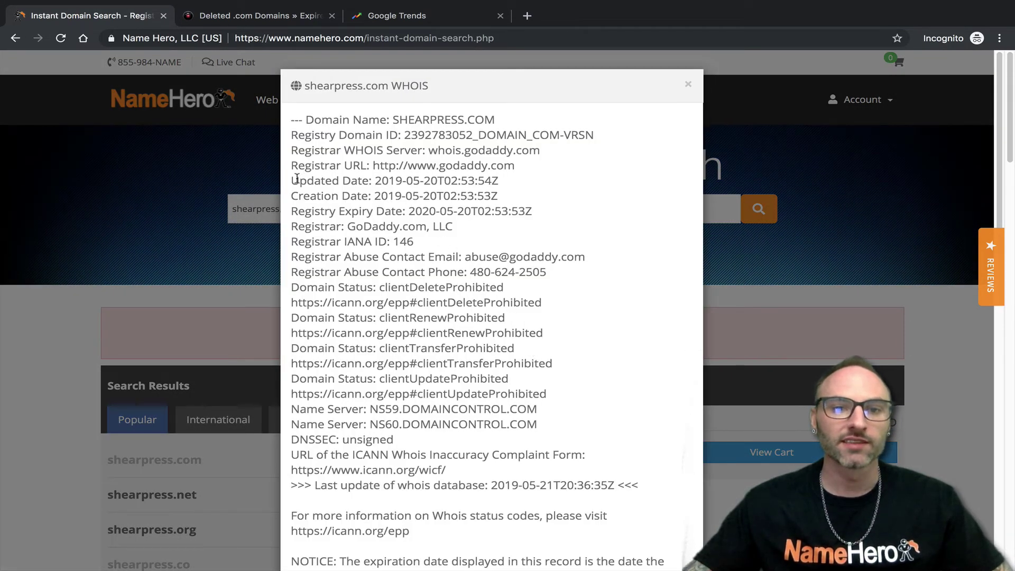
drag(406, 193, 436, 195)
click(411, 224)
click(687, 87)
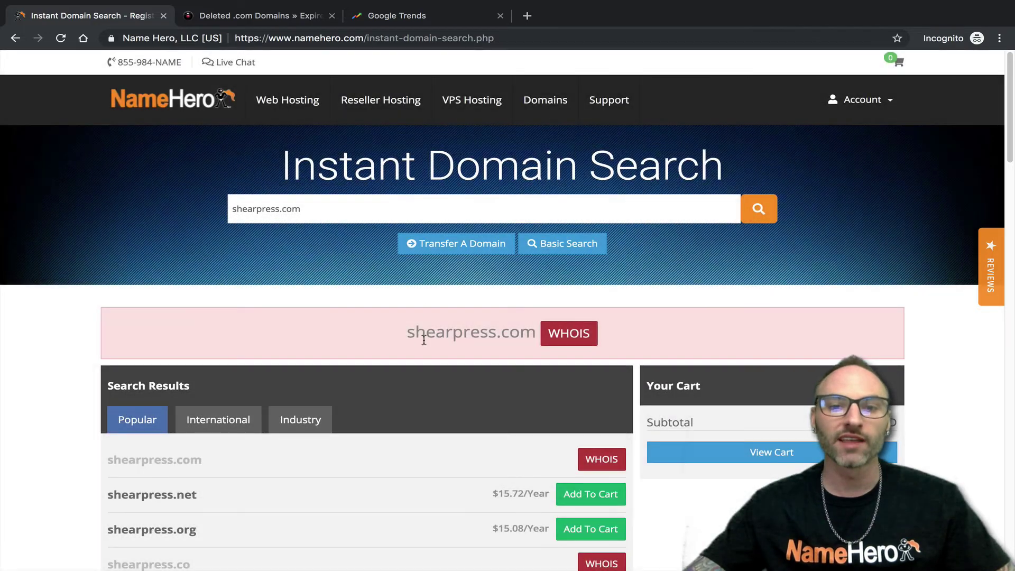
Scroll the NameHero results, then go back to the 'press' deleted .com list.
scroll(367, 364, down, 4)
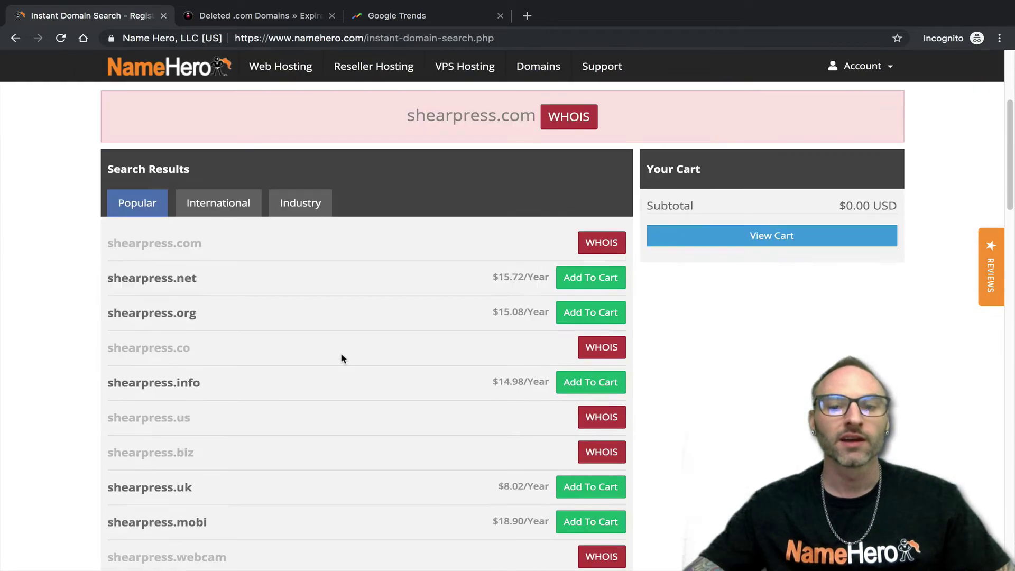
scroll(365, 400, down, 1)
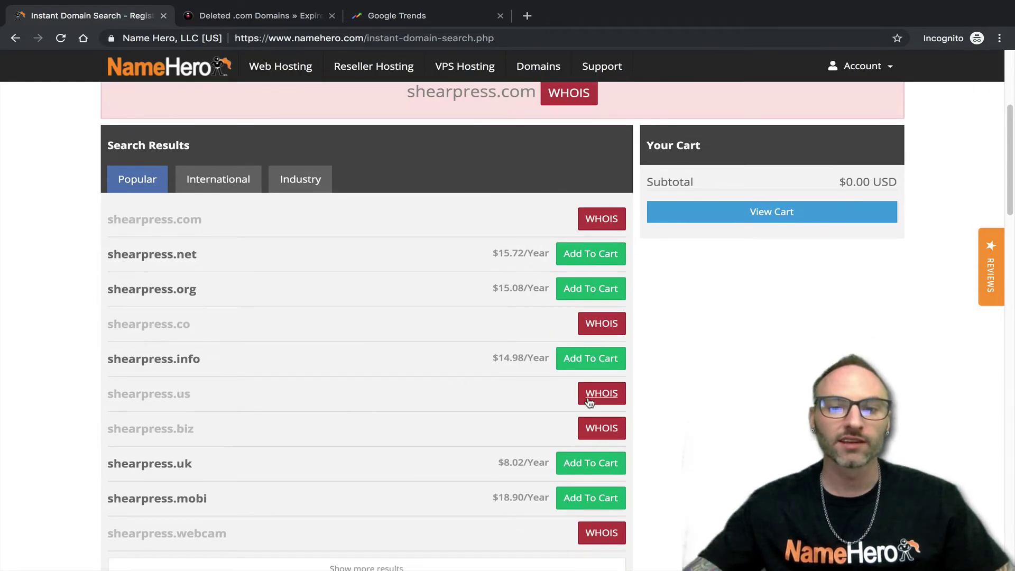
scroll(544, 277, down, 1)
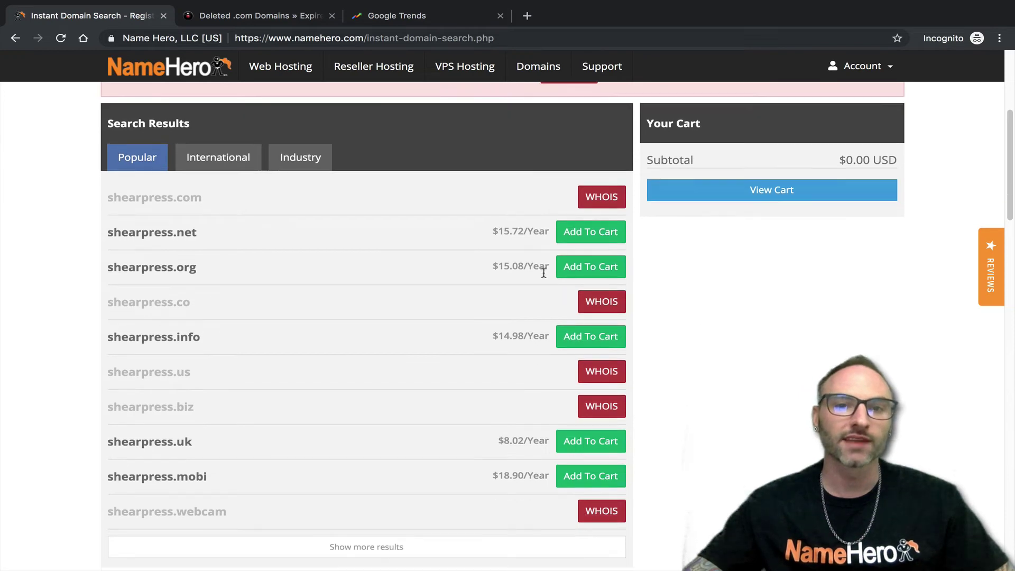
click(229, 20)
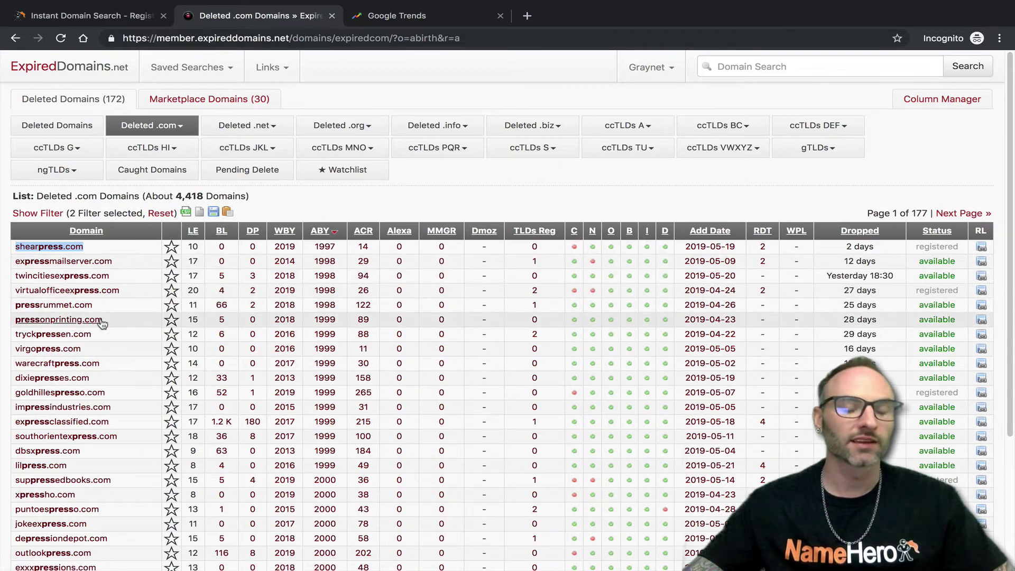
Open the filter settings and review the form, still set to 'press' with hyphens excluded.
scroll(105, 322, down, 2)
scroll(132, 321, up, 2)
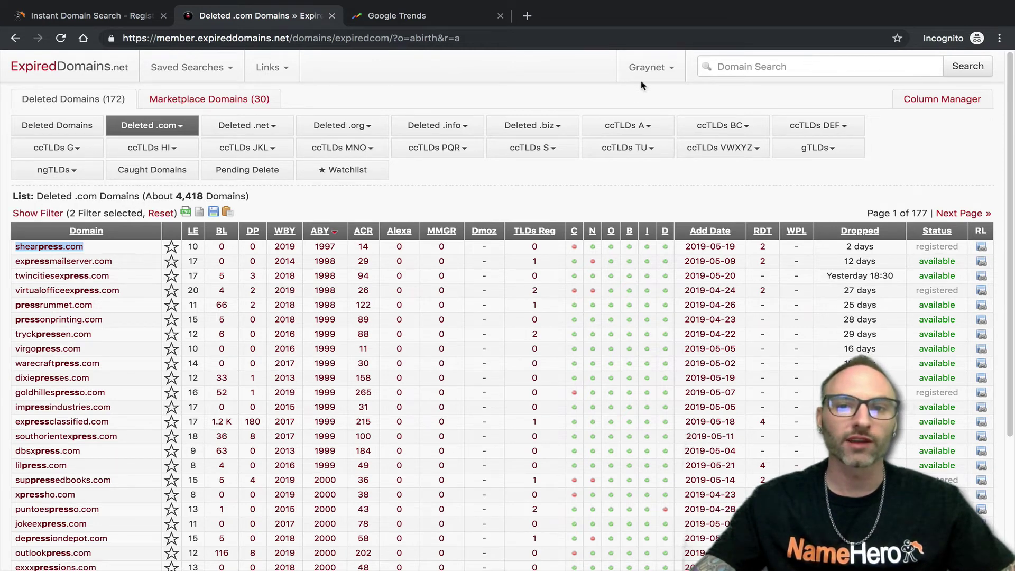
click(41, 213)
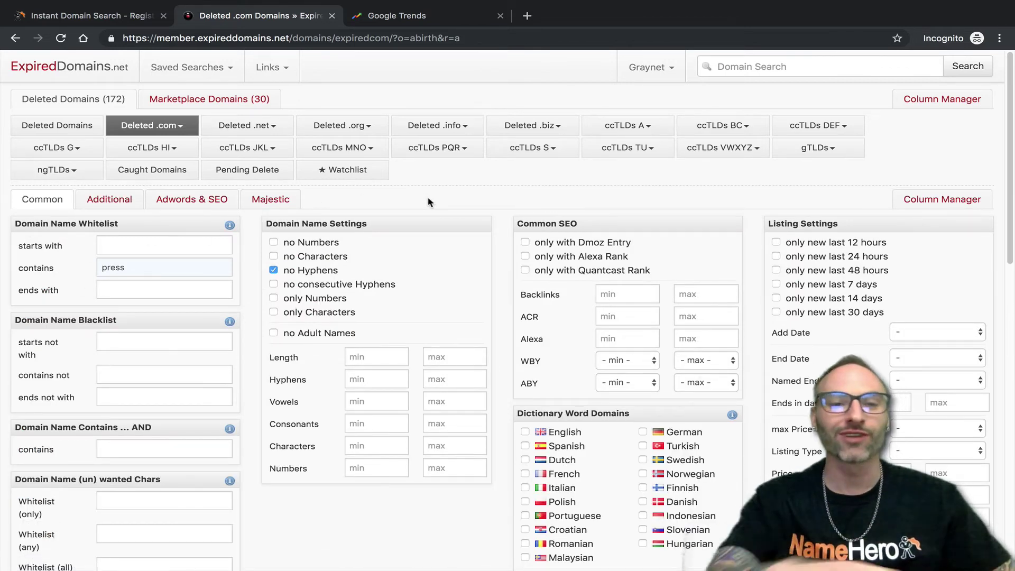
scroll(162, 253, down, 2)
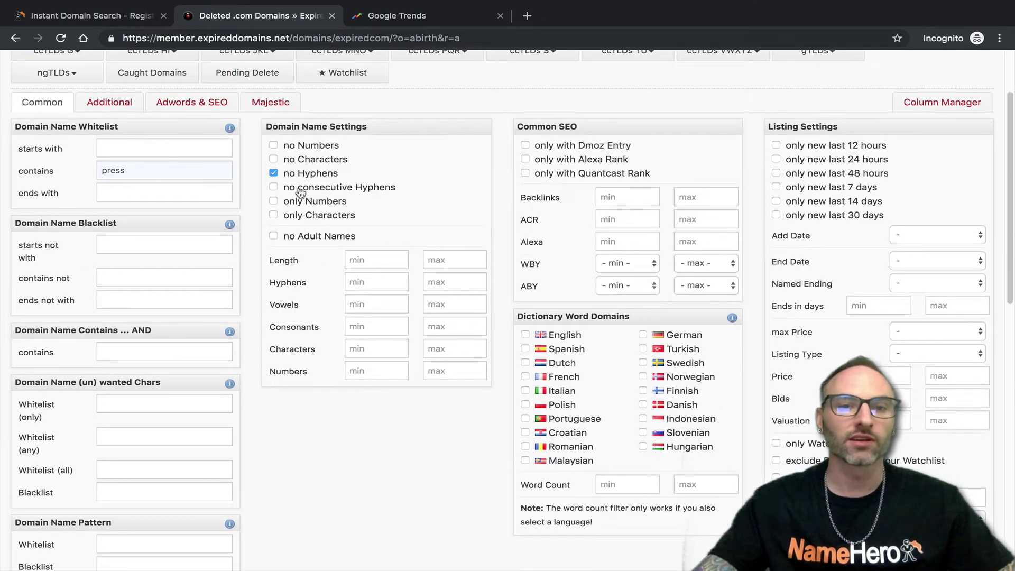
scroll(258, 286, down, 1)
scroll(328, 283, down, 5)
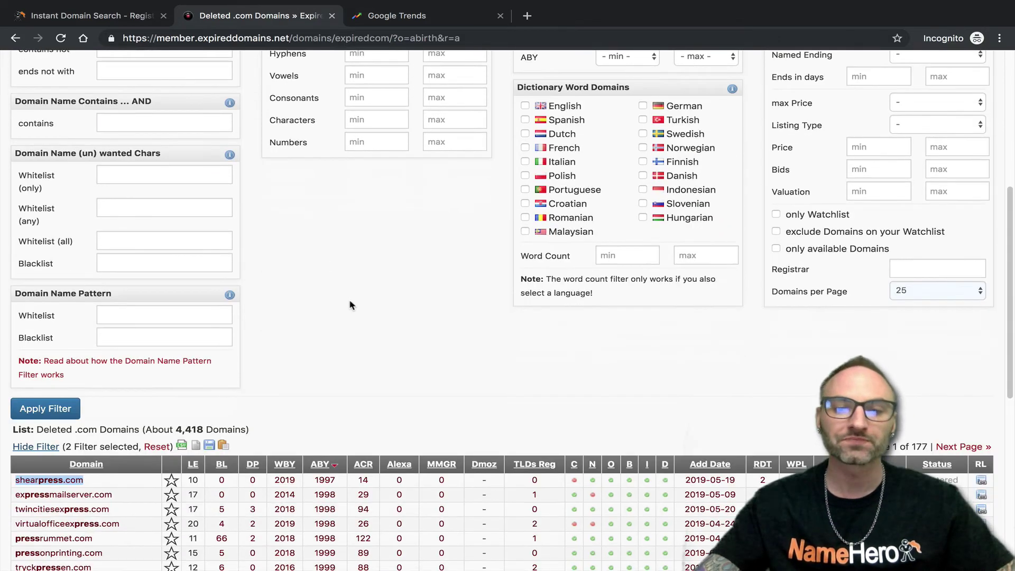
scroll(357, 305, down, 7)
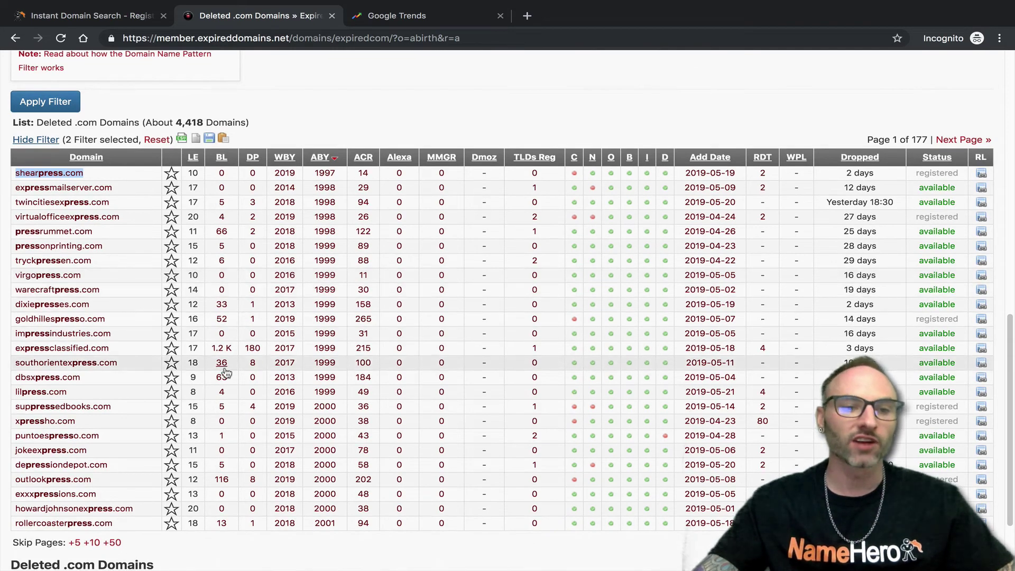
scroll(310, 322, up, 12)
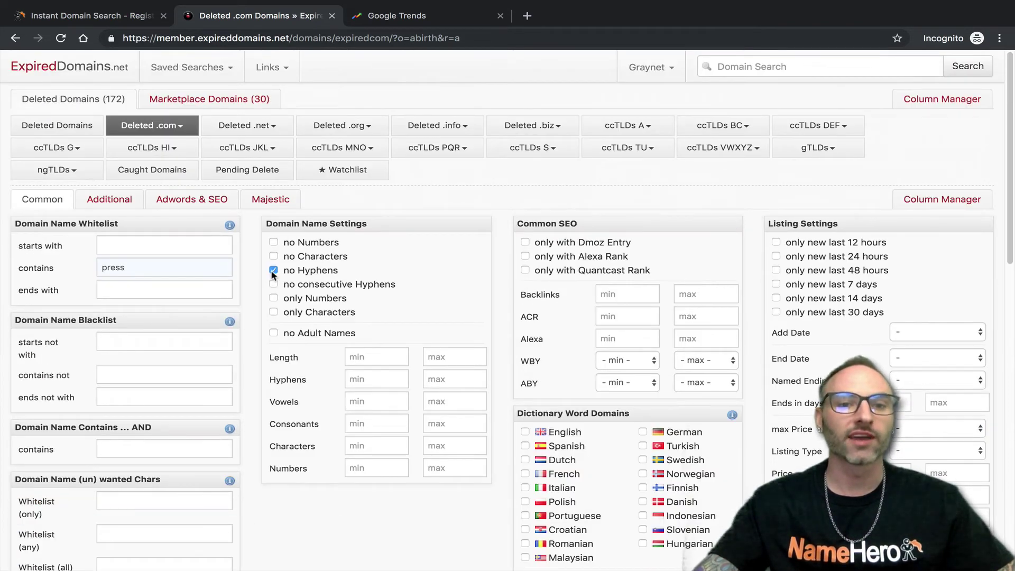
Clear the 'press' keyword, allow hyphens, set Length max to 4, and apply.
double_click(175, 268)
key(BackSpace)
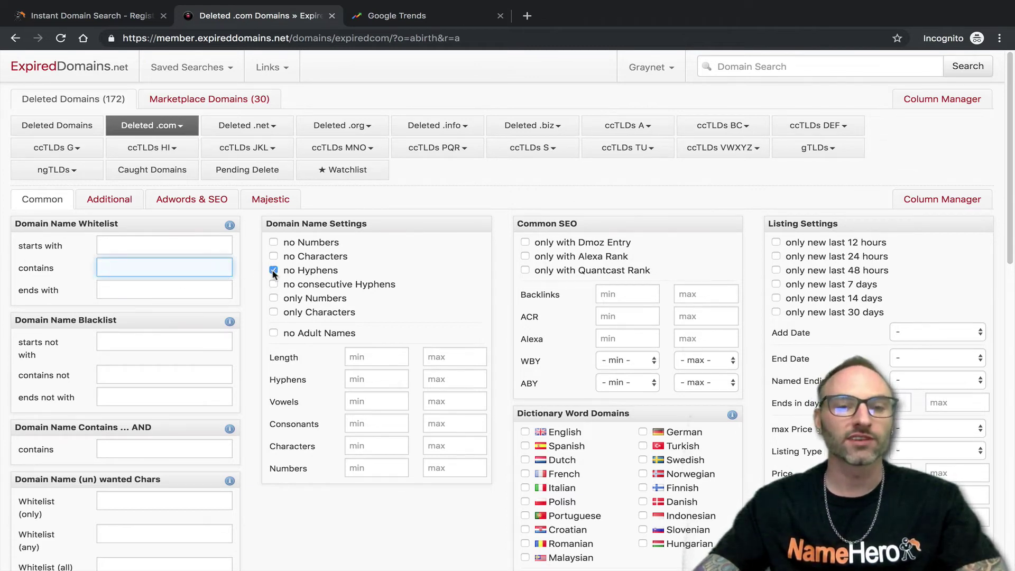
click(273, 270)
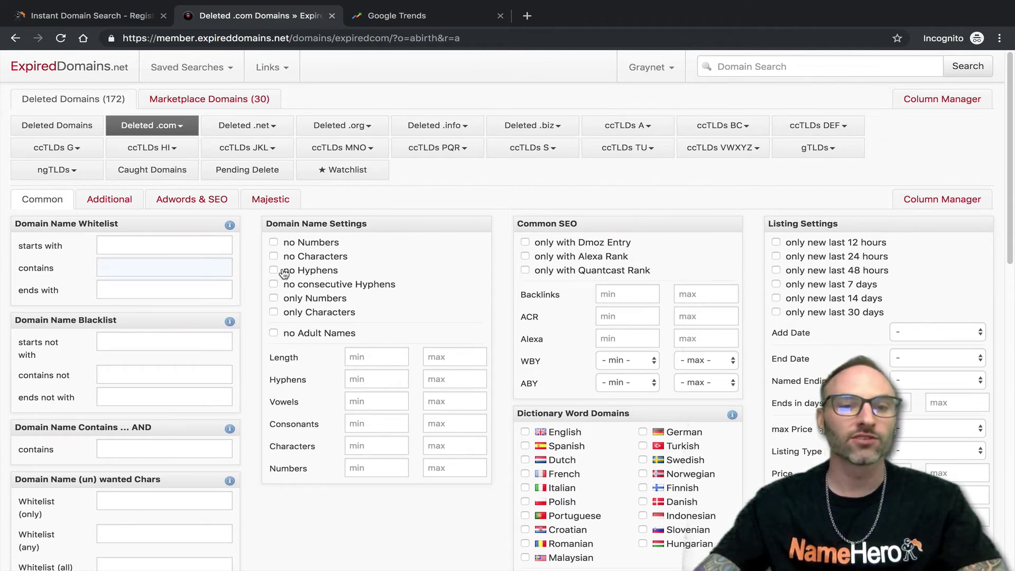
click(449, 359)
text(4)
scroll(398, 370, down, 4)
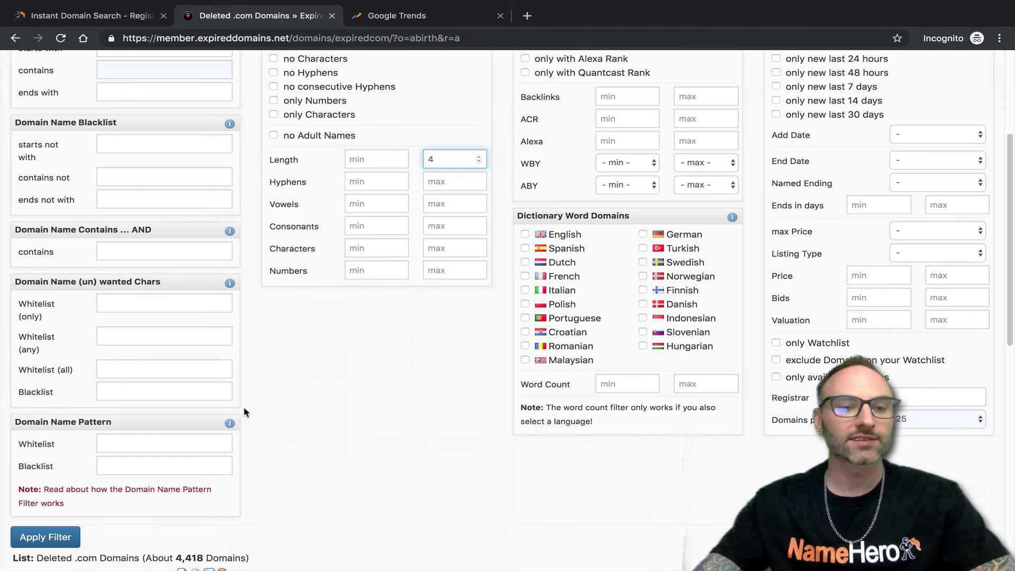
click(46, 538)
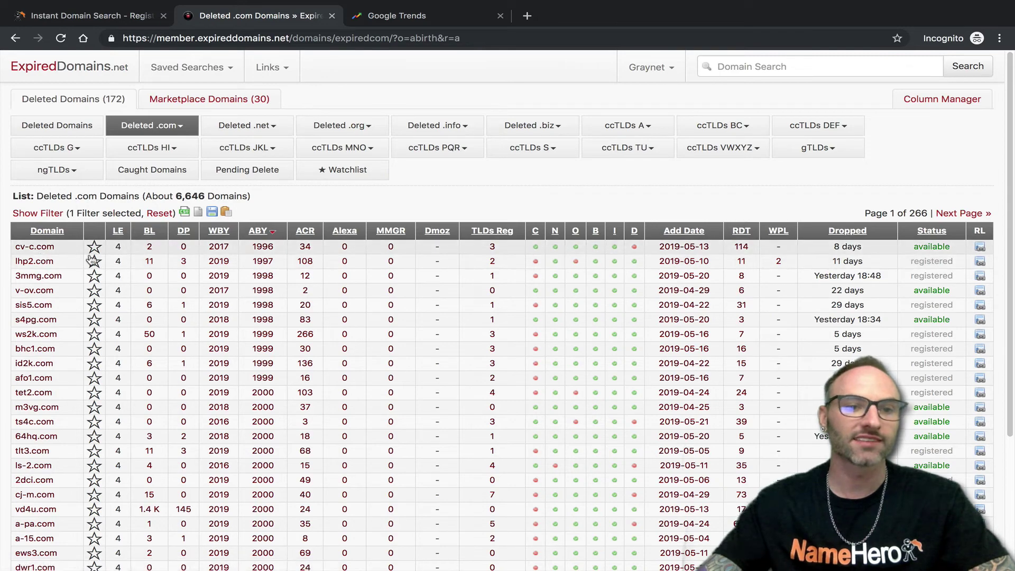
Turn on 'no Hyphens' for the 4-character list and apply the filter.
click(39, 214)
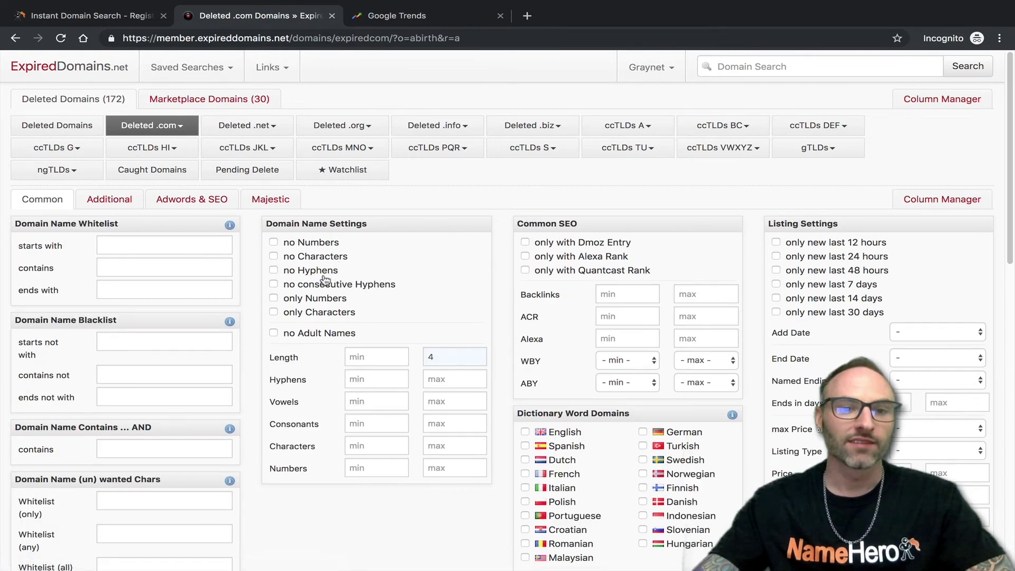
click(323, 274)
scroll(282, 327, down, 5)
click(48, 481)
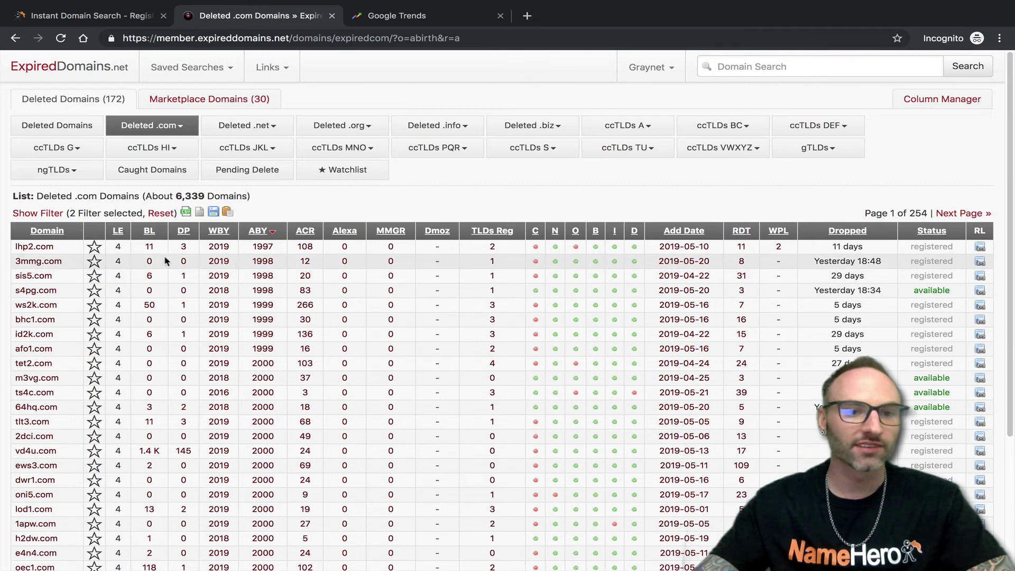
Browse the roughly 6,339 remaining domains, then bring the filter settings back up.
scroll(178, 413, down, 2)
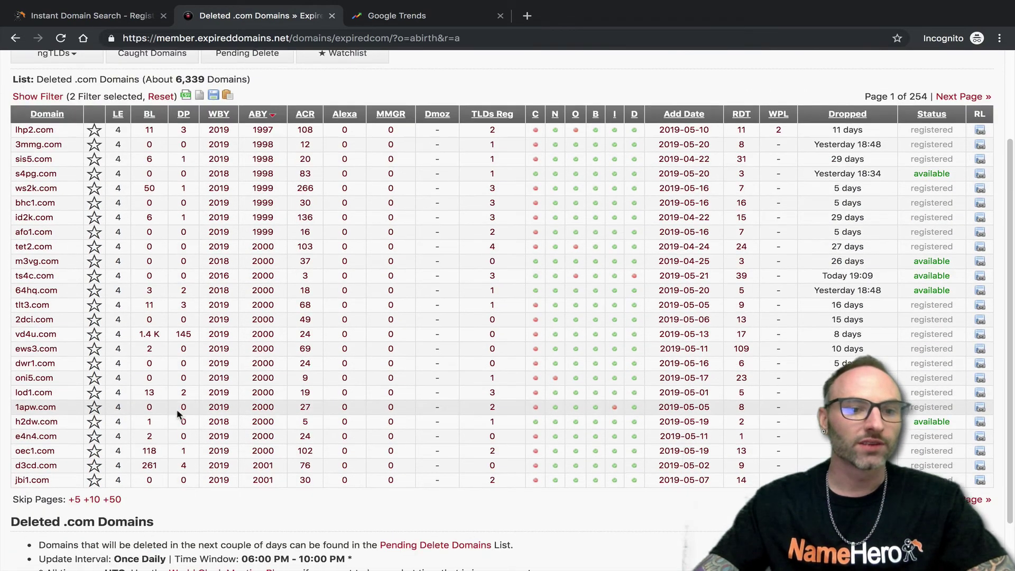
scroll(159, 418, down, 1)
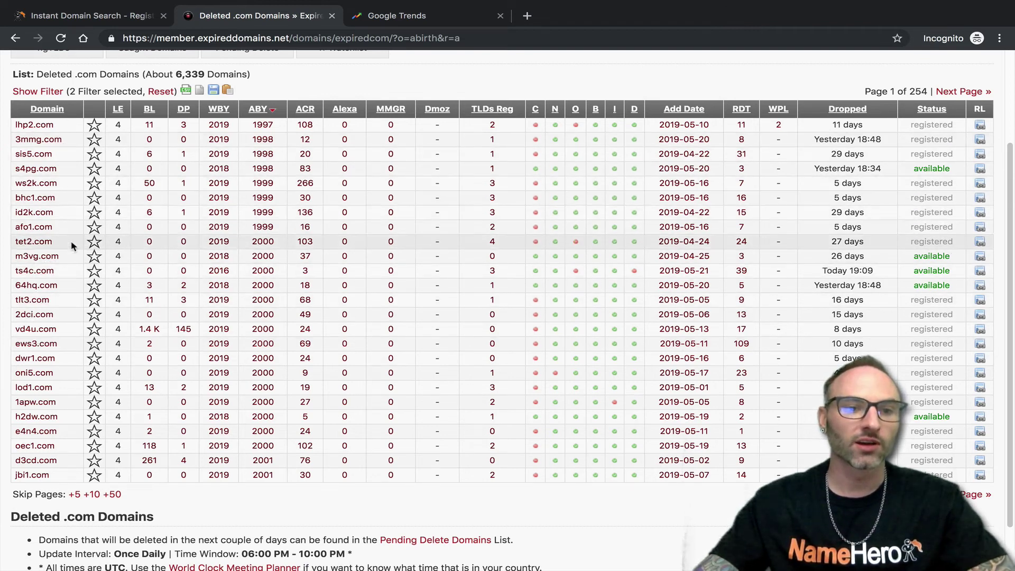
scroll(79, 439, up, 1)
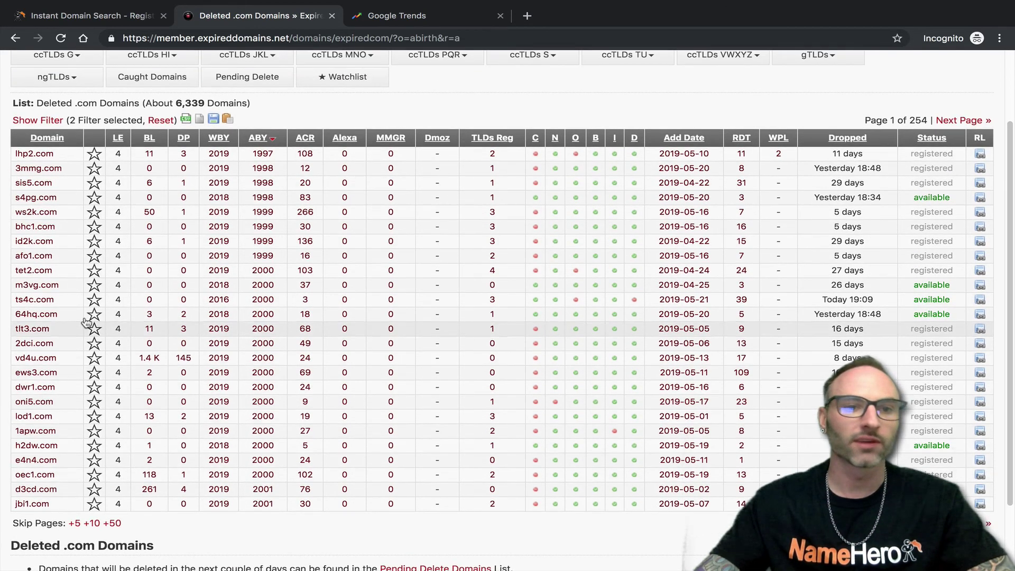
scroll(81, 301, up, 2)
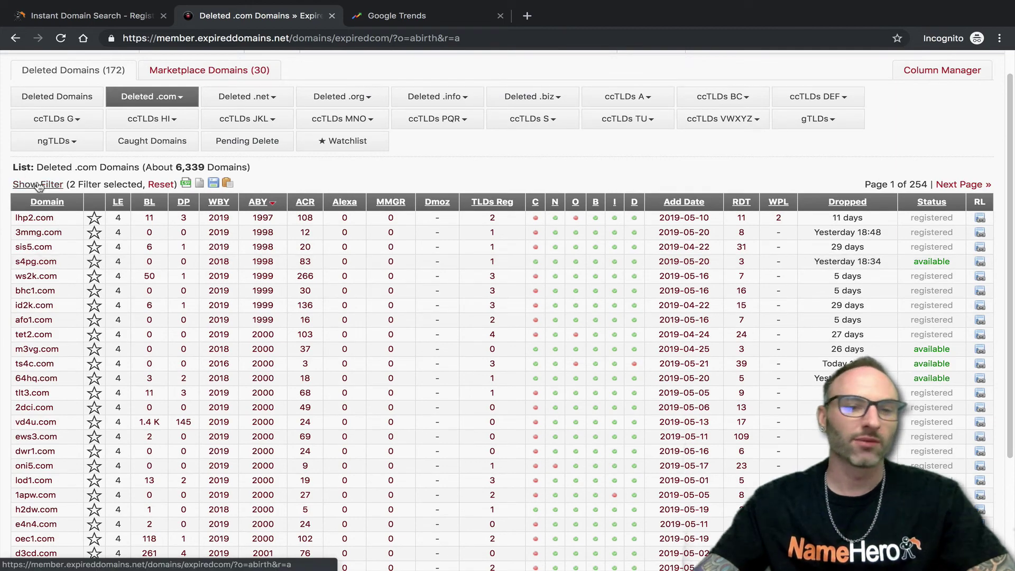
click(38, 184)
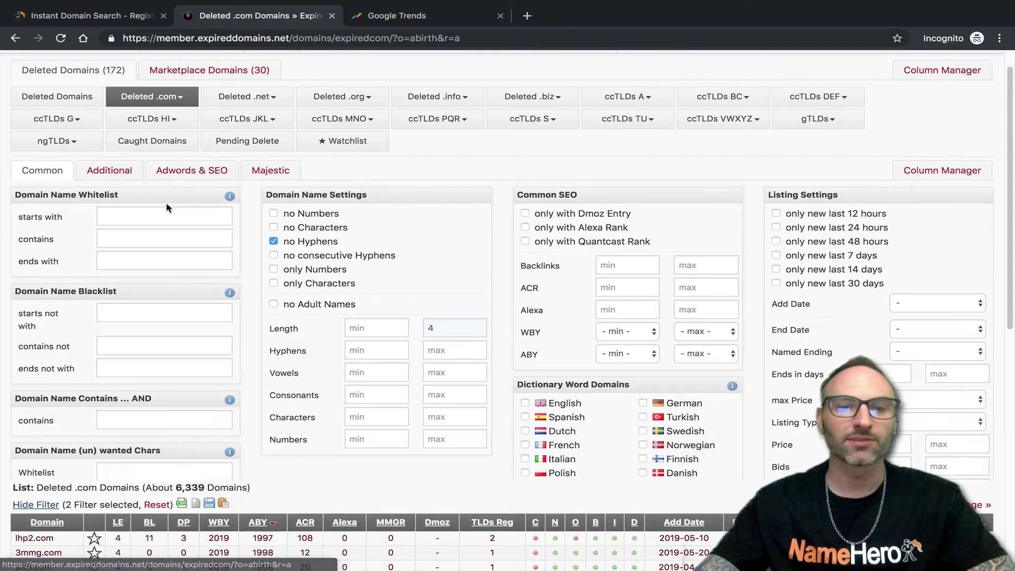
Add the 'no Numbers' exclusion, apply it, and reopen the filter panel.
click(300, 215)
scroll(300, 215, down, 5)
click(59, 467)
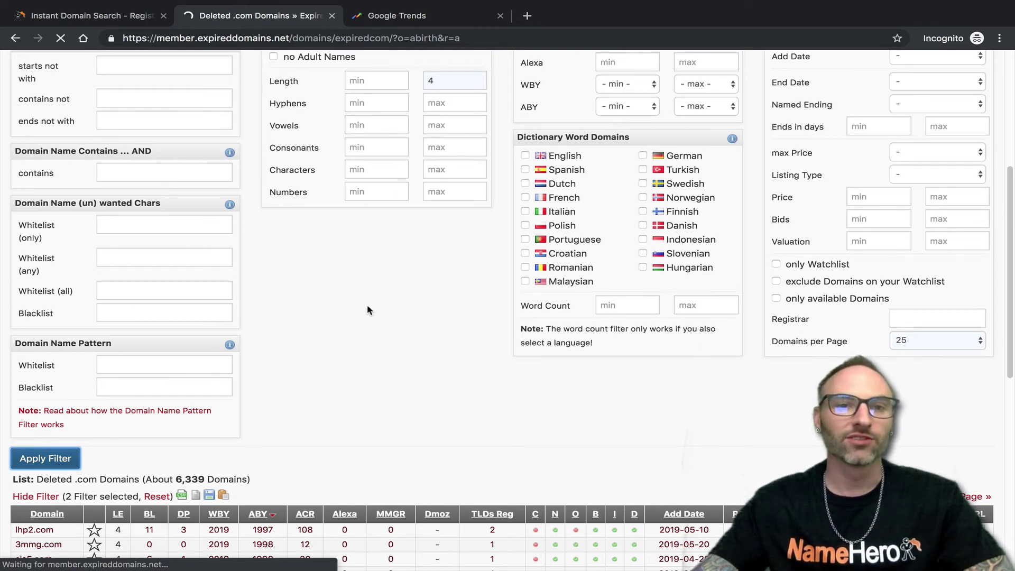
scroll(371, 304, down, 2)
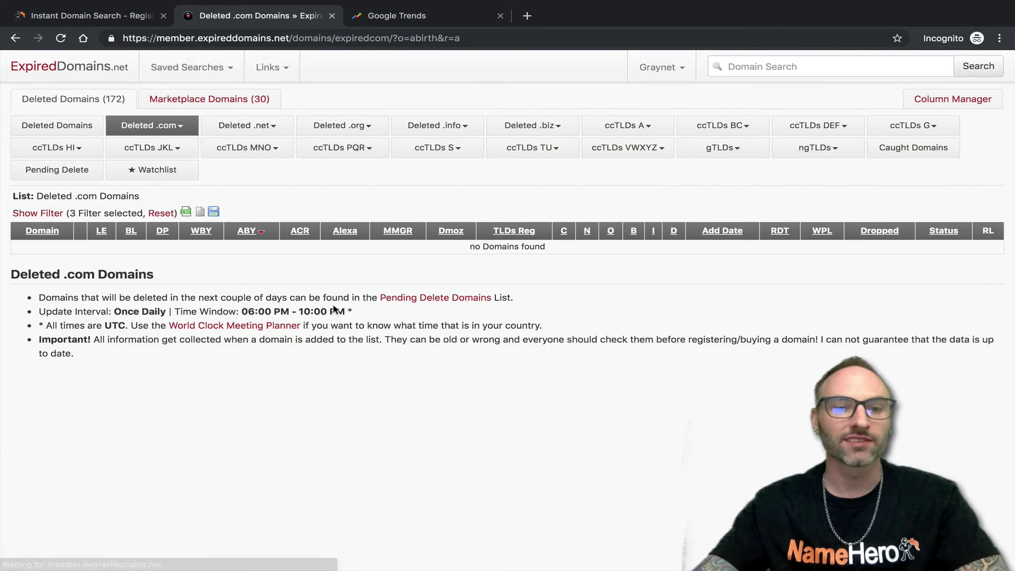
click(24, 214)
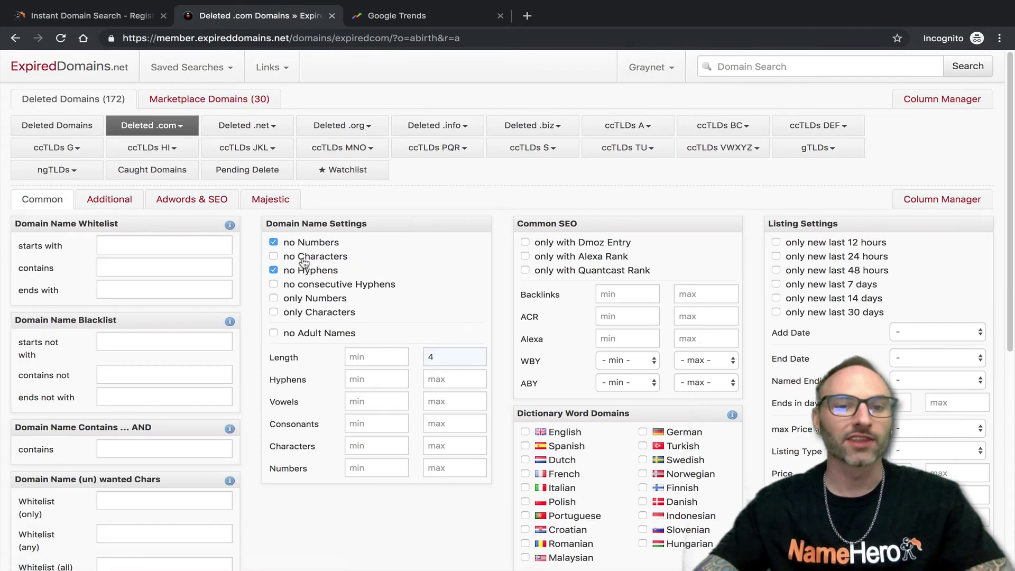
Change the maximum length from 4 to 6 and apply, listing about 71,289 deleted .com domains.
click(441, 357)
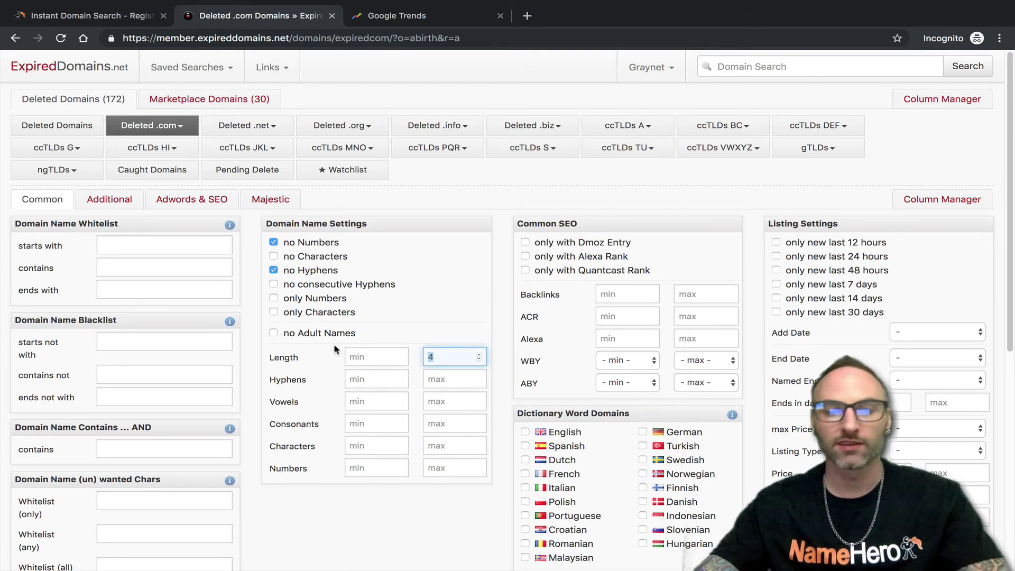
key(BackSpace)
text(6)
scroll(53, 465, down, 6)
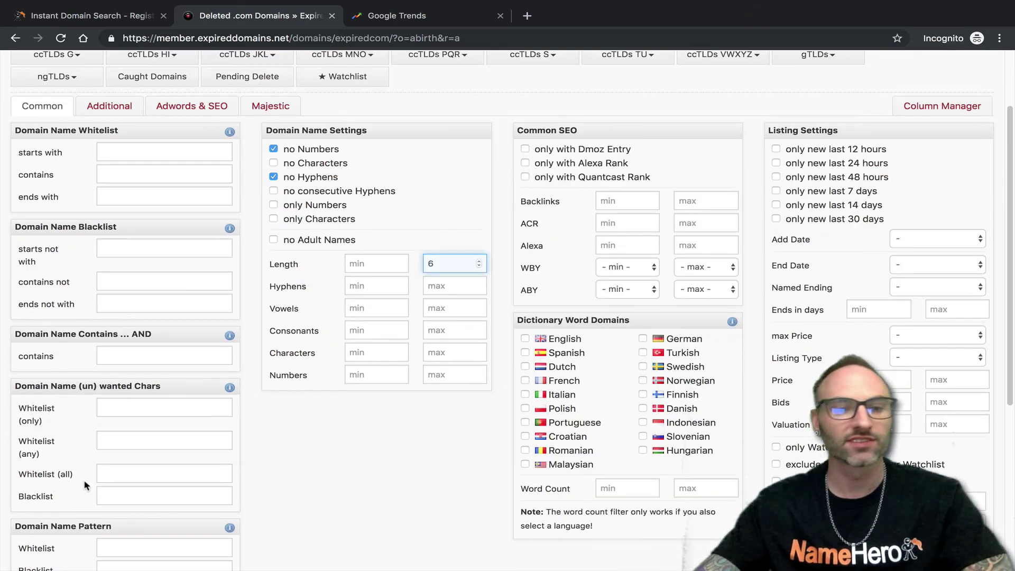
click(46, 391)
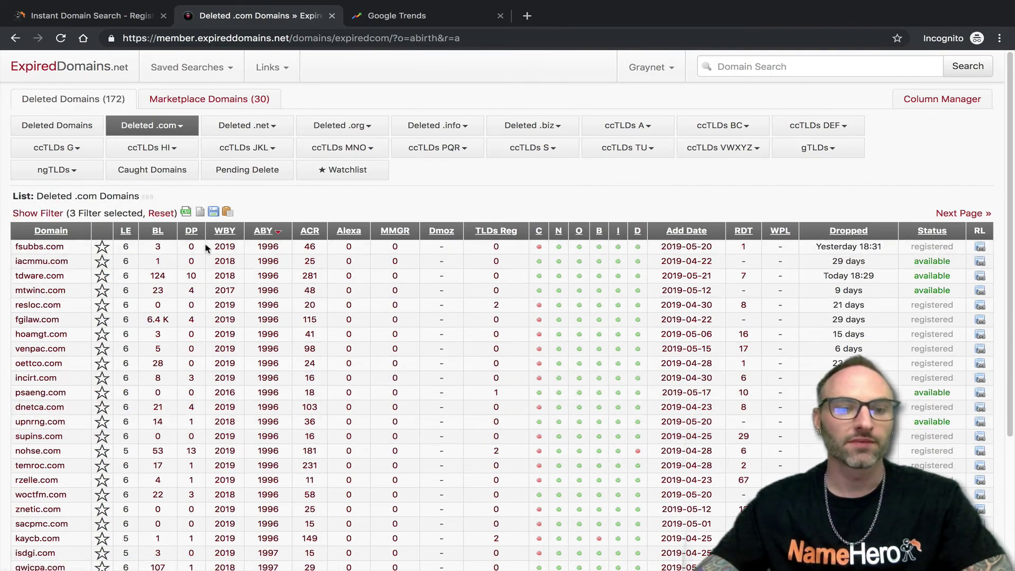
scroll(154, 424, down, 1)
scroll(155, 425, down, 1)
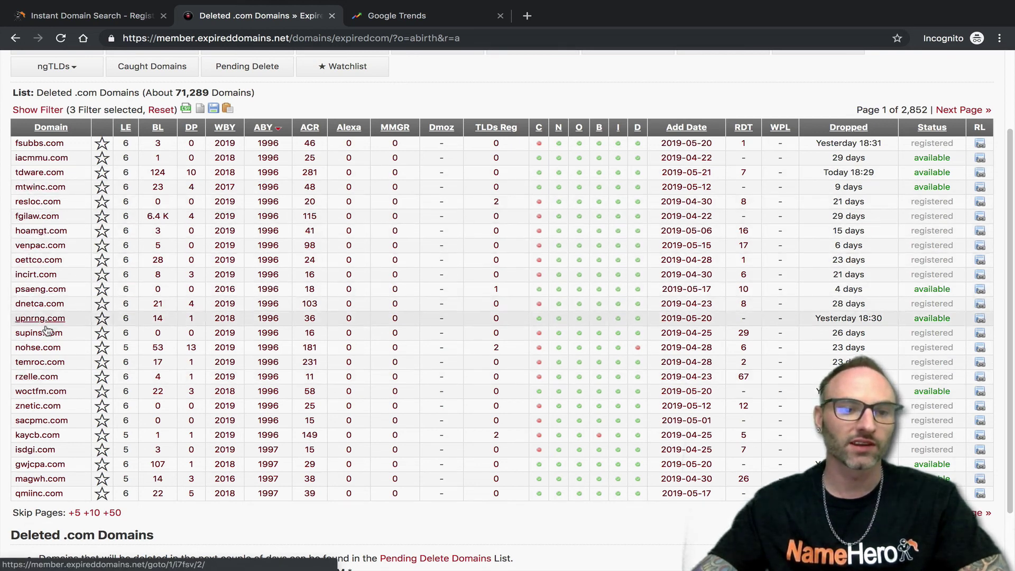
scroll(211, 370, up, 2)
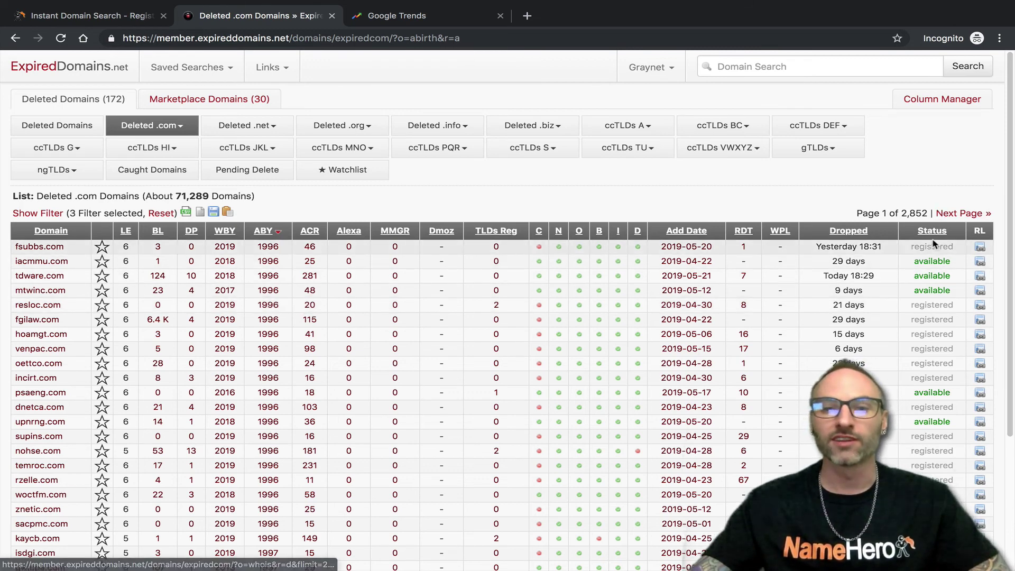
Go back to NameHero's search results for shearpress.com, where .net is available at $15.72/year.
click(87, 17)
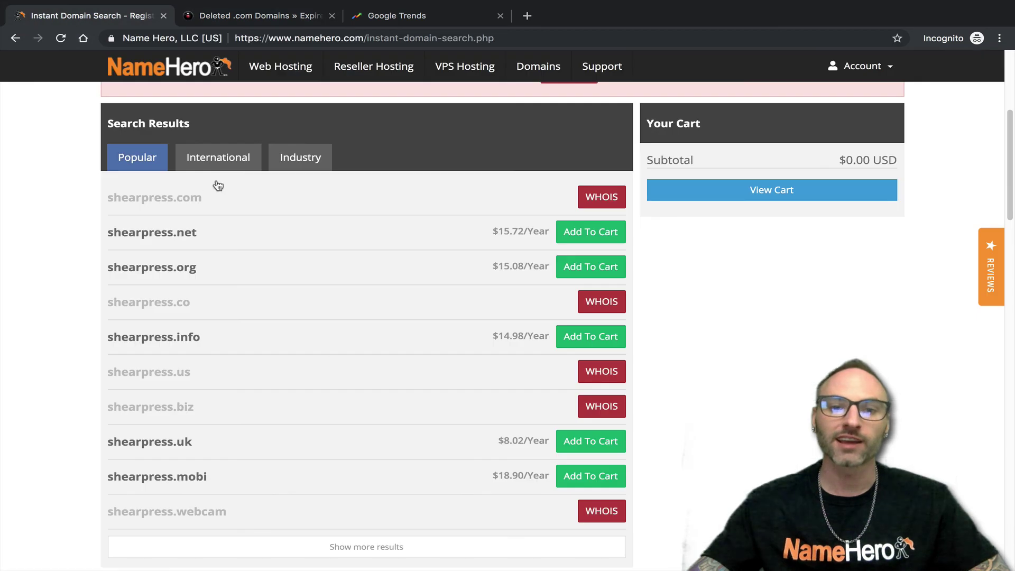
scroll(294, 299, up, 5)
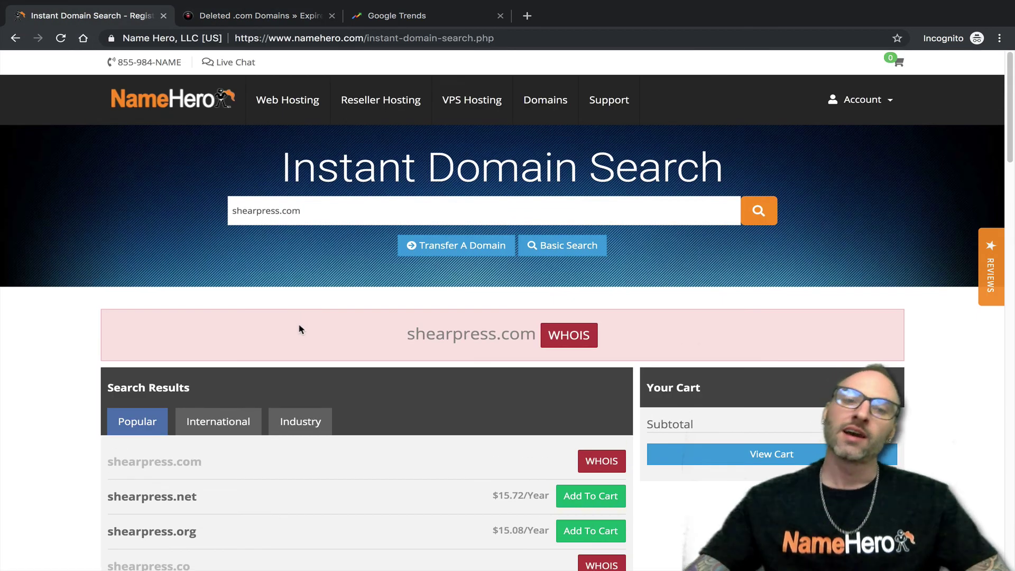